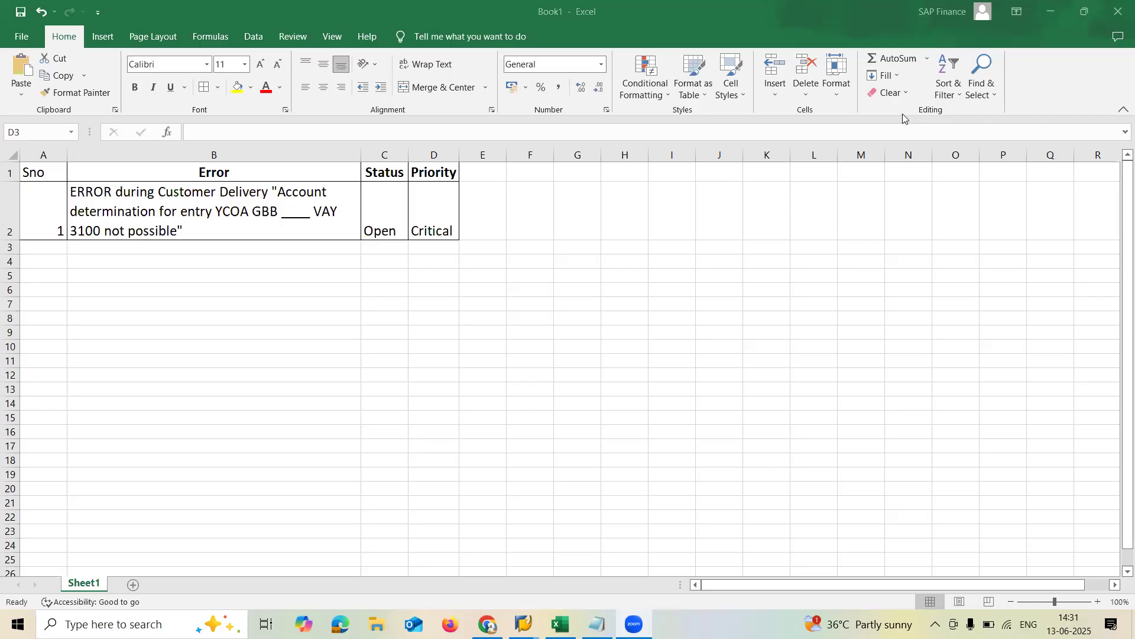
Review the Excel issue log's error text, picking out YCOA, GBB, VAY and 3100
left_click(276, 206)
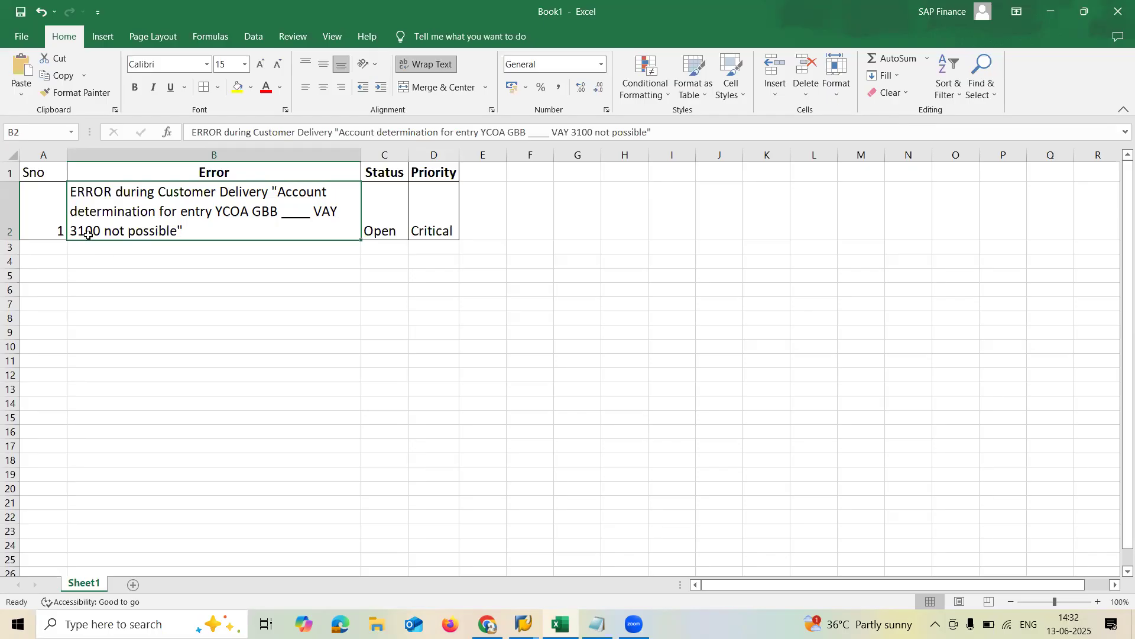
double_click(230, 213)
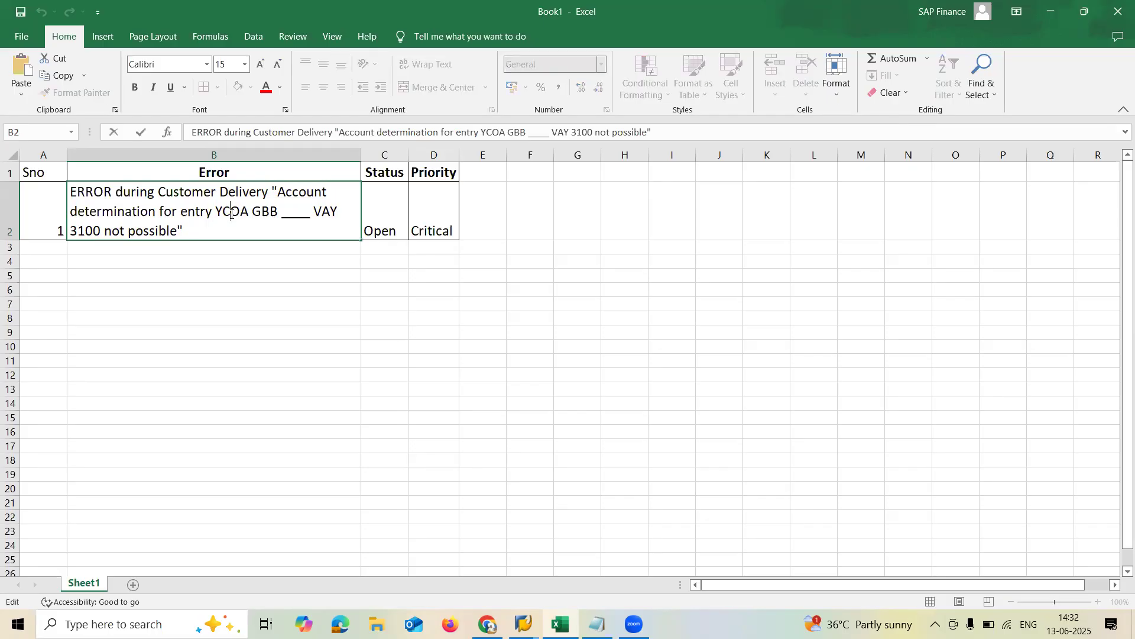
double_click(230, 214)
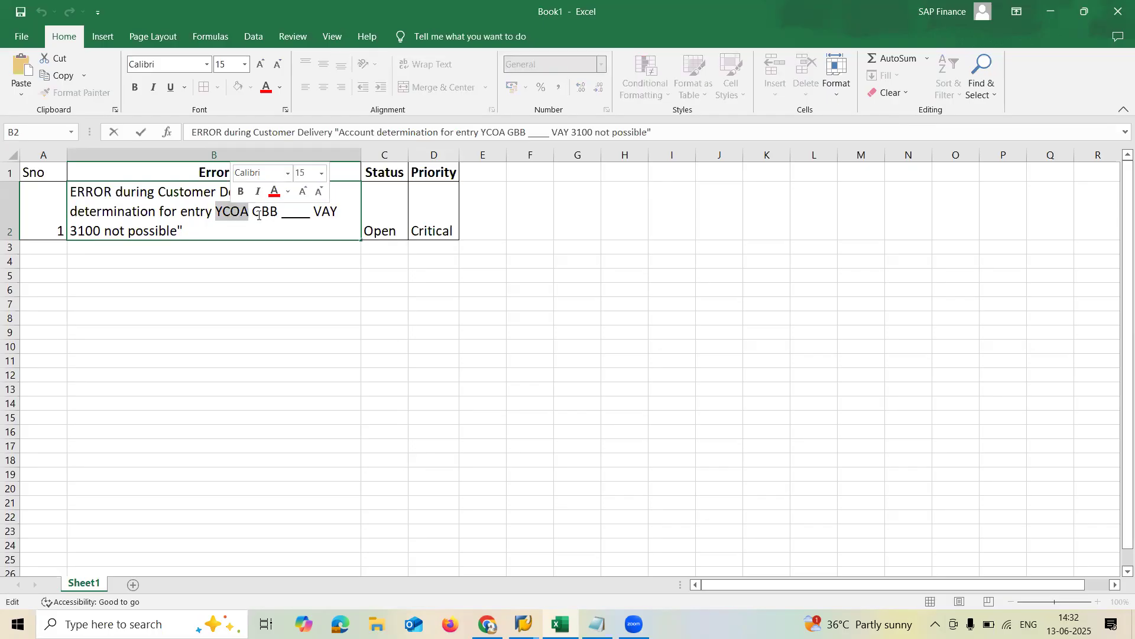
double_click(259, 213)
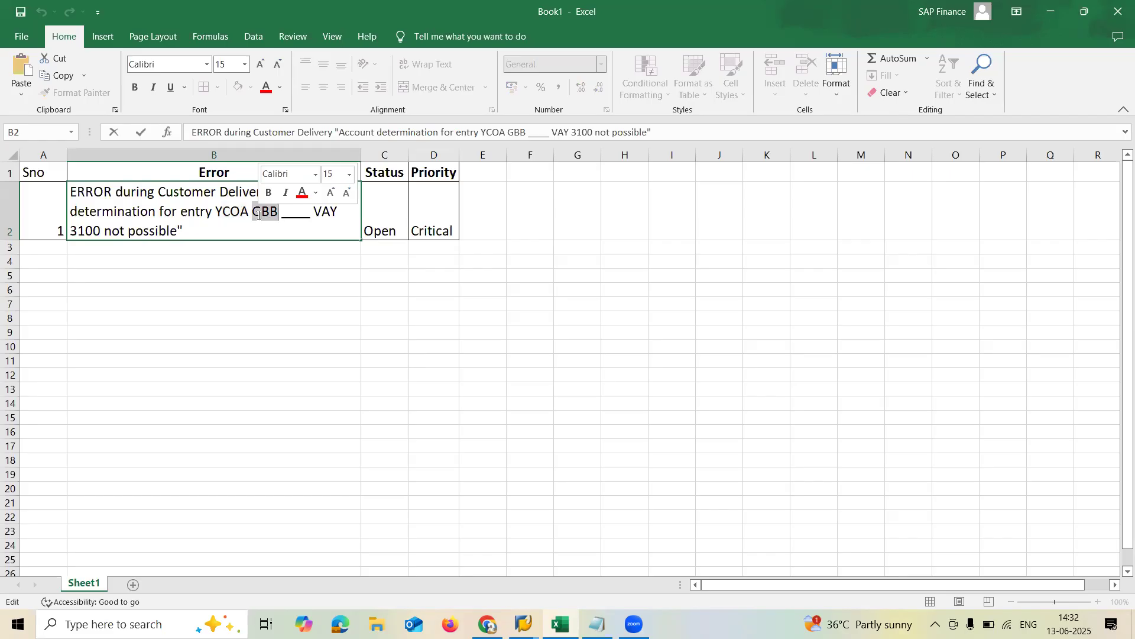
double_click(330, 212)
double_click(86, 231)
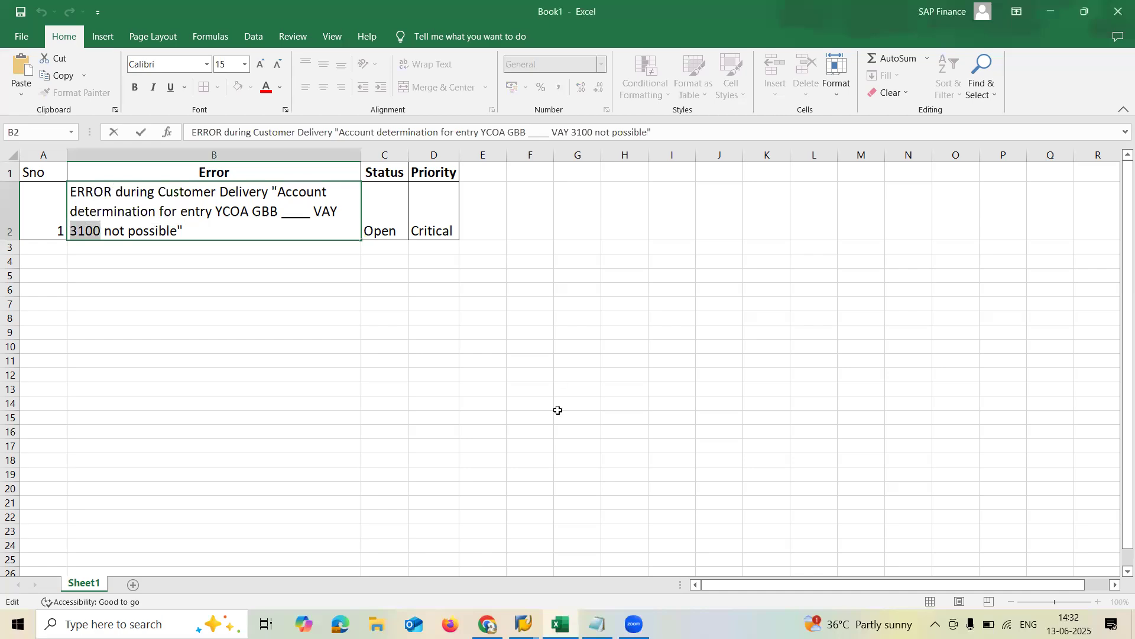
Start an outbound delivery for sales order 8337 with VL01N in the first session
mouse_move(524, 624)
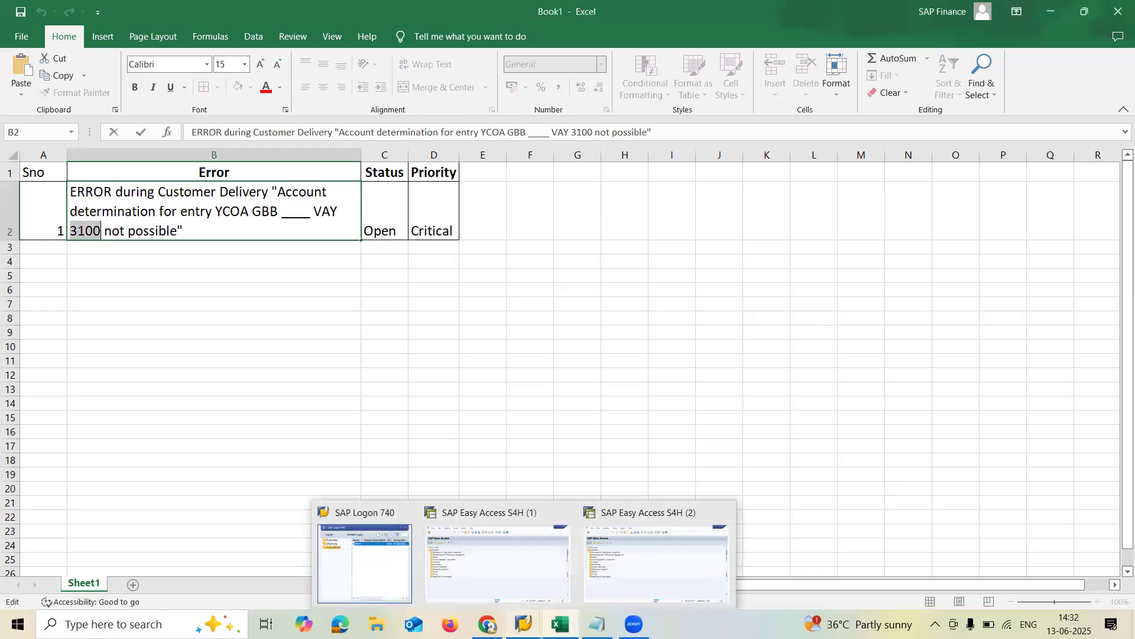
left_click(514, 594)
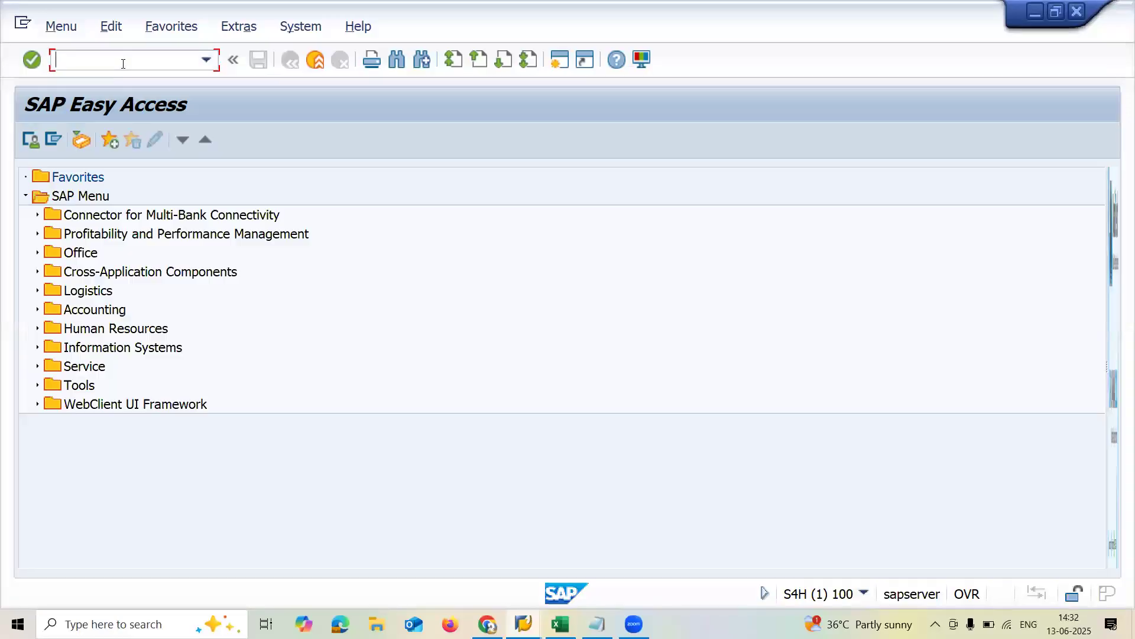
type("VL01N")
key("Return")
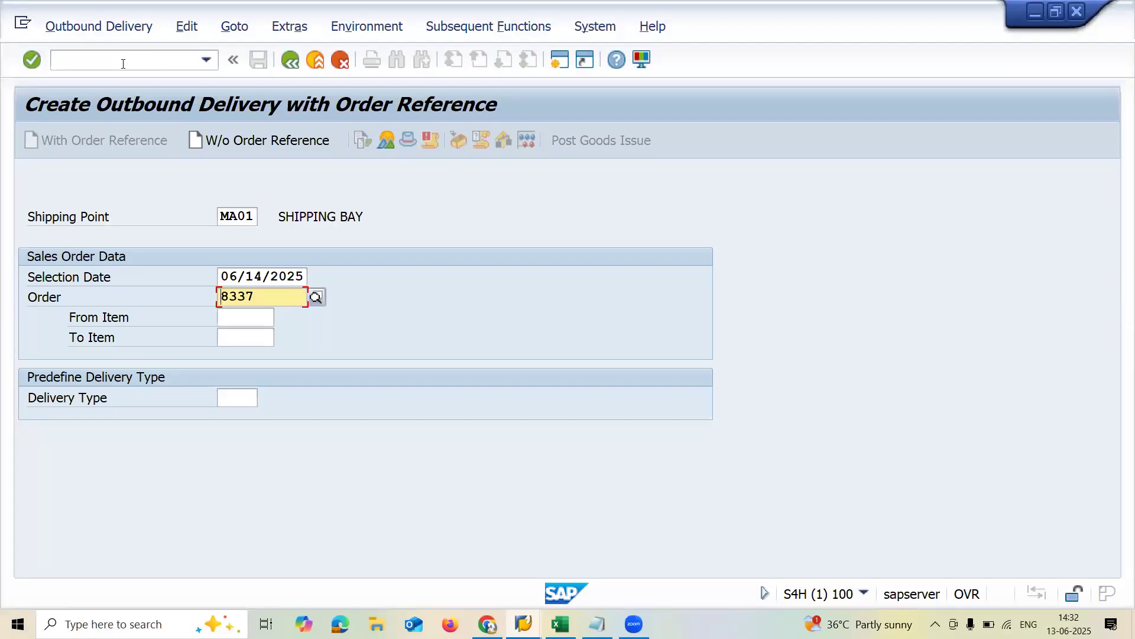
key("Return")
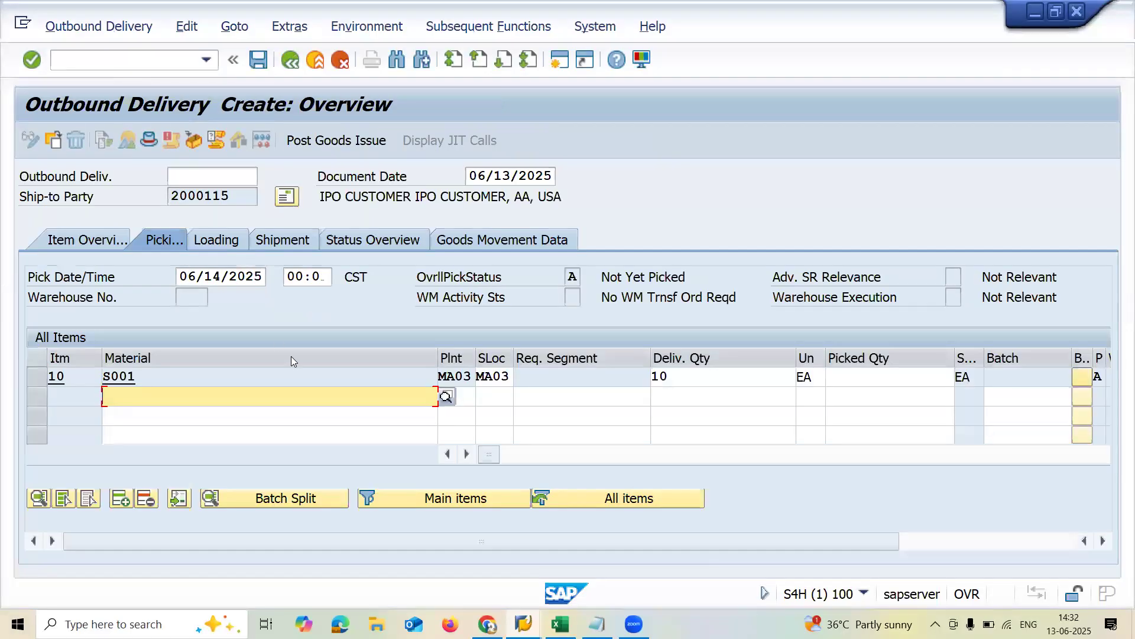
Enter picked quantity 10 for item 10 and attempt the goods issue
left_click(859, 378)
type("10")
key("Return")
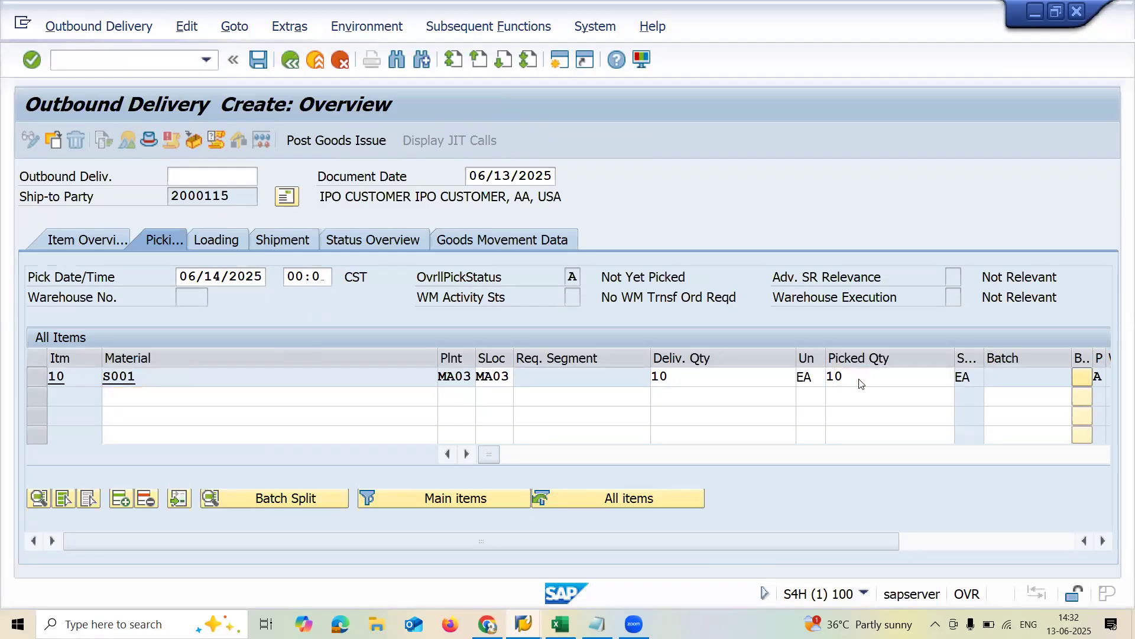
left_click(367, 140)
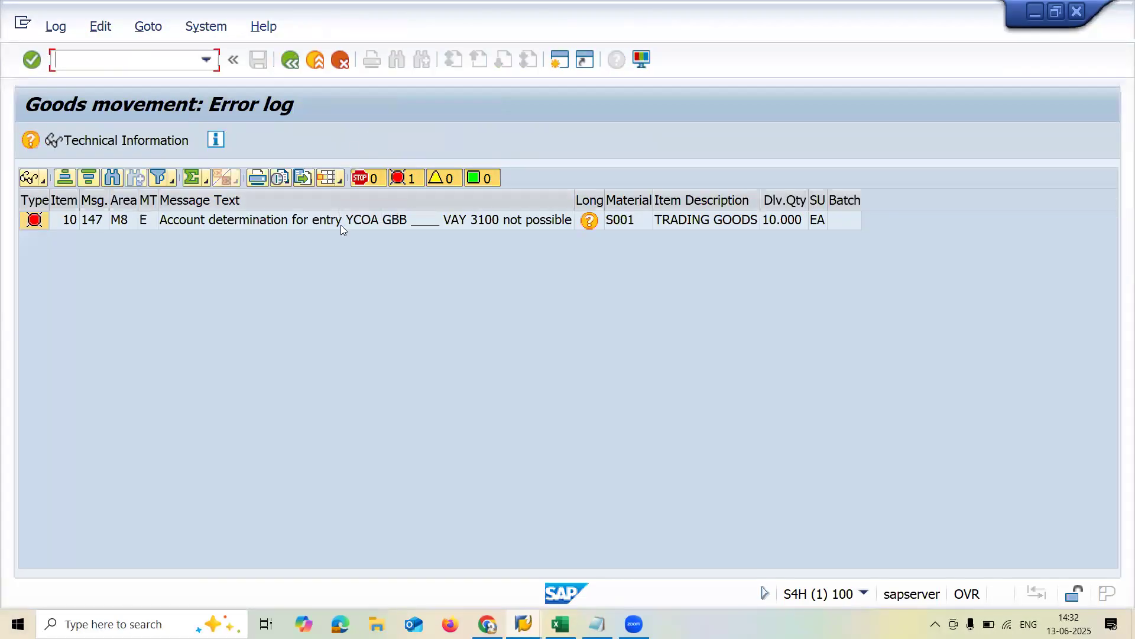
Select the YCOA GBB VAY 3100 account determination error in the goods movement log
left_click(342, 226)
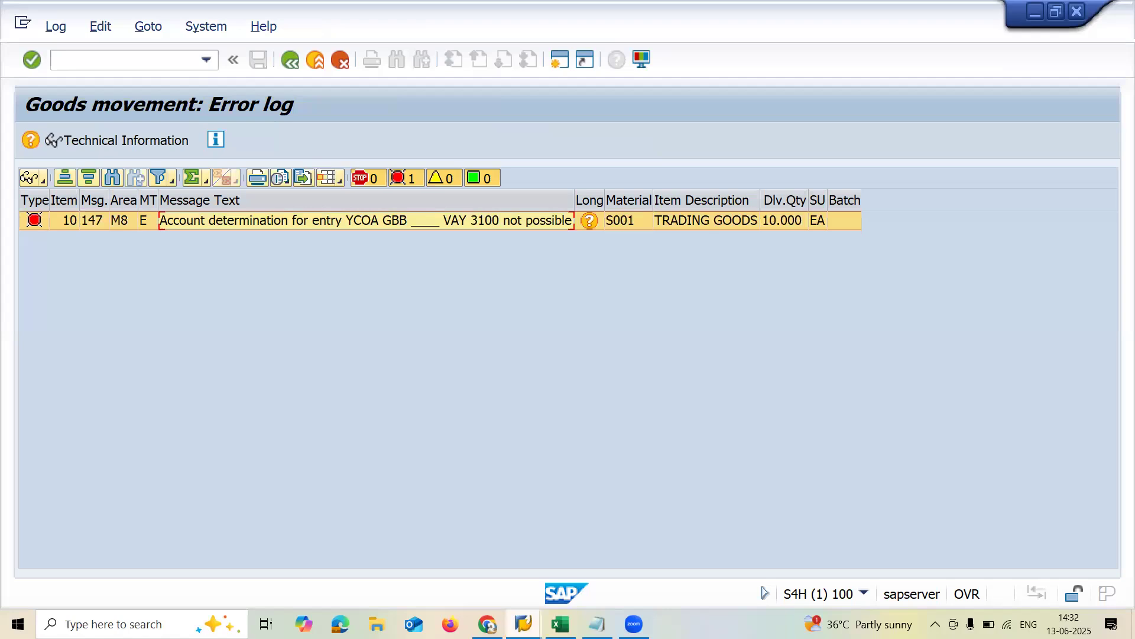
left_click(367, 357)
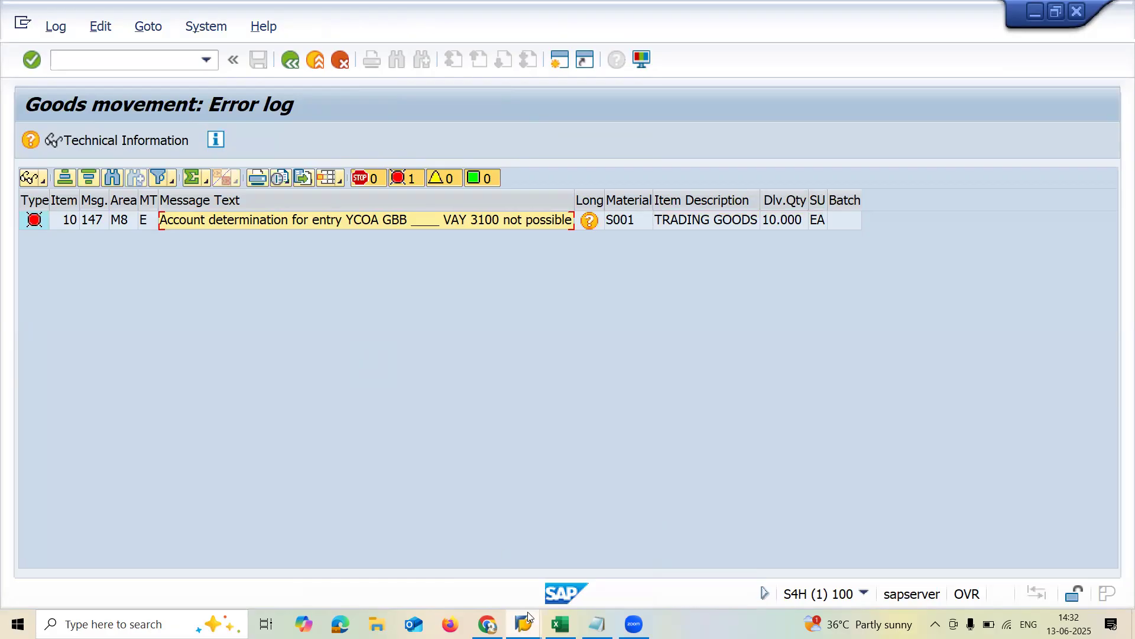
Run OBYC in the second session and recheck the error log message against it
mouse_move(523, 622)
left_click(631, 583)
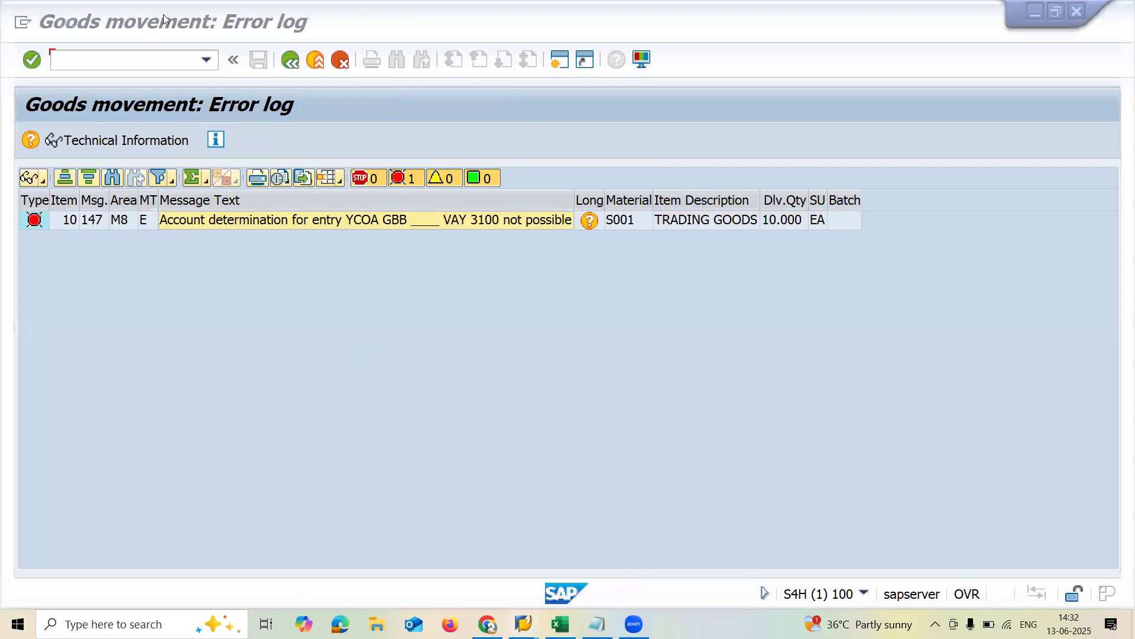
type("OBYC")
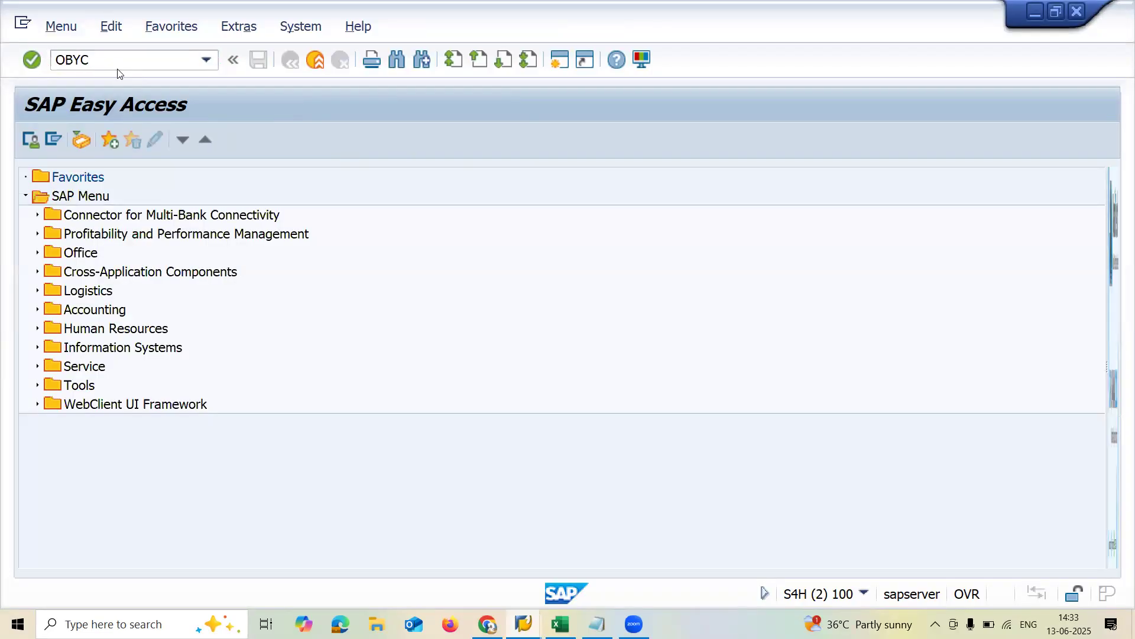
key("Return")
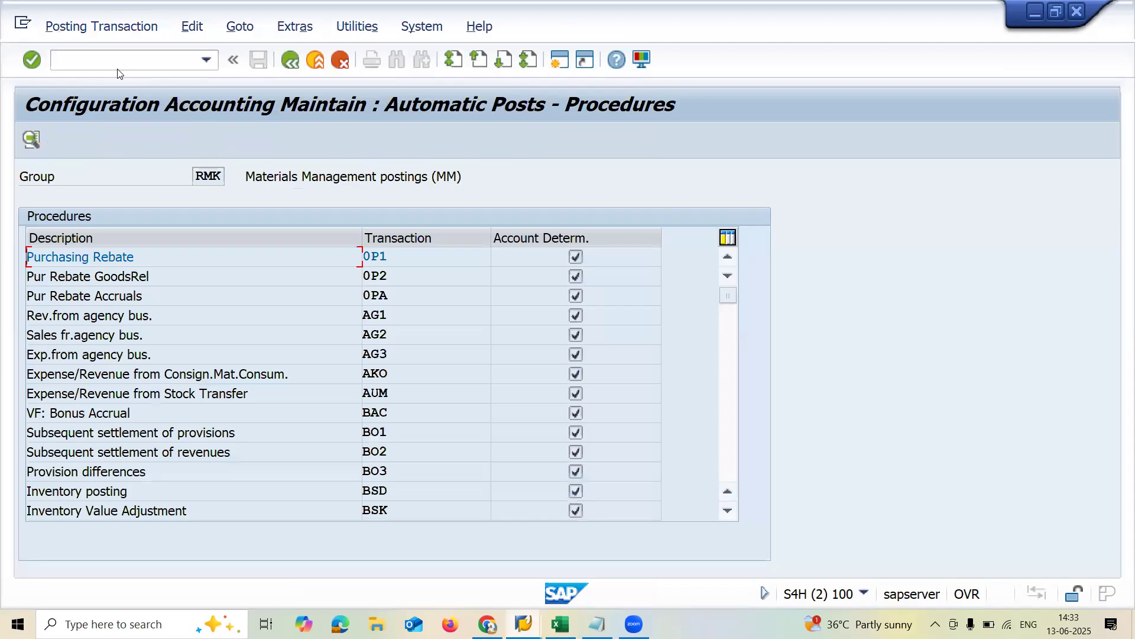
key("alt+Tab")
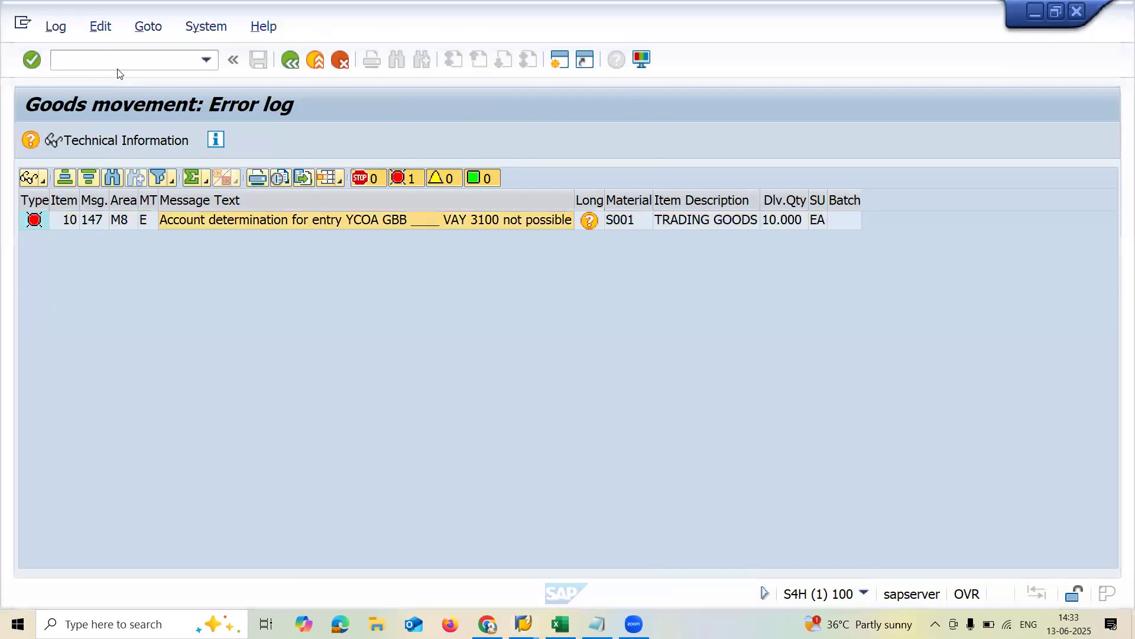
left_click(392, 220)
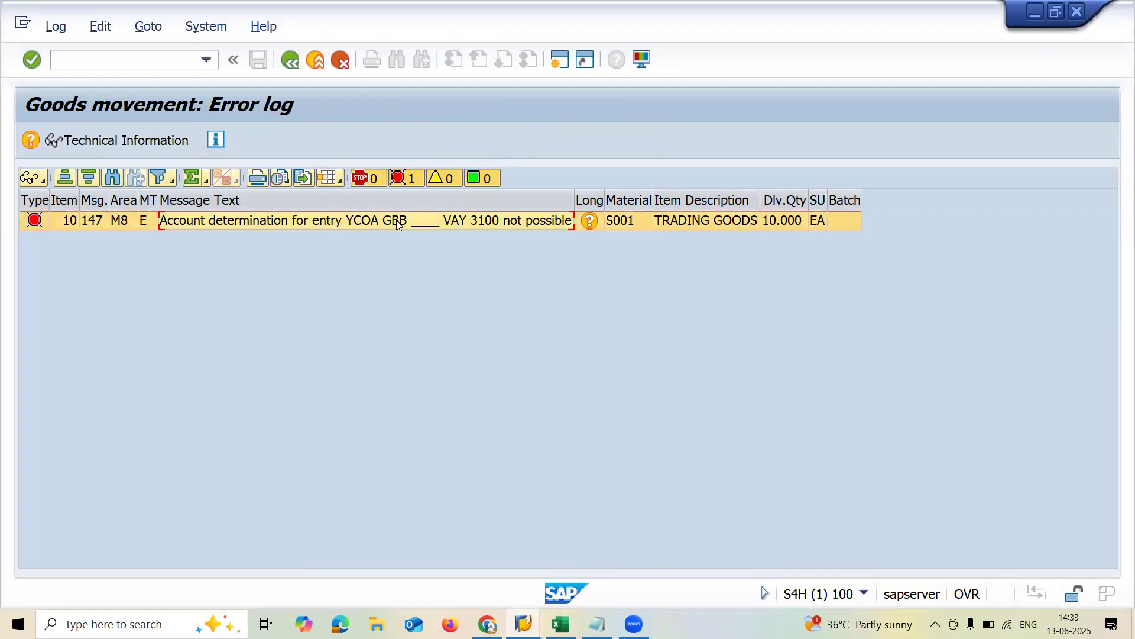
key("alt+Tab")
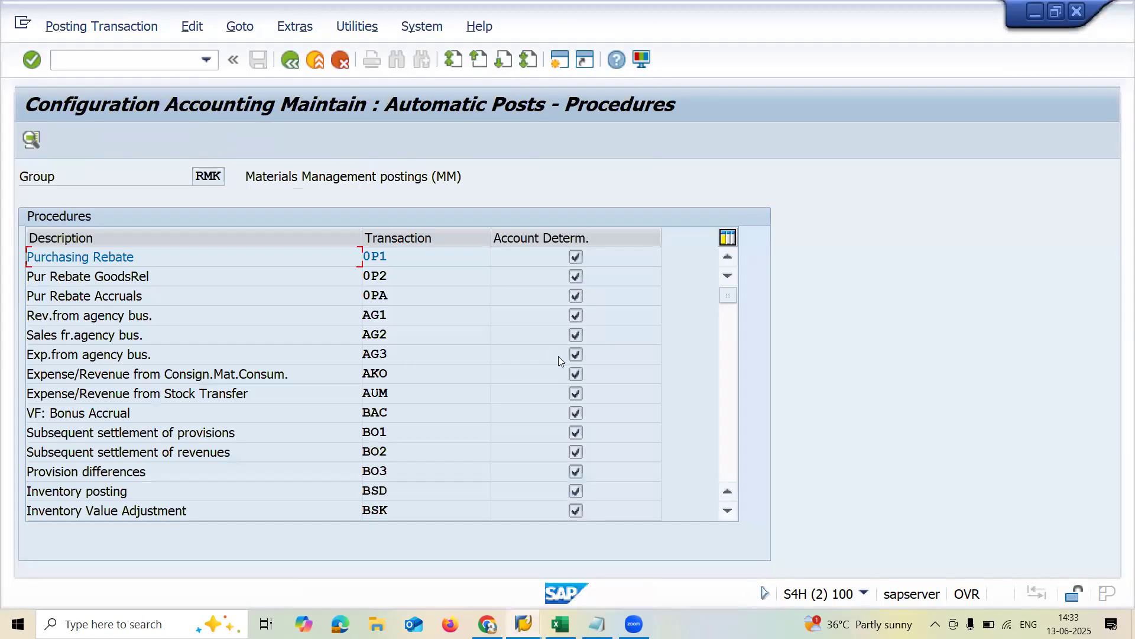
Locate and select GBB, Offsetting entry for inventory posting, in the Procedures list
scroll(558, 356, "down", 5)
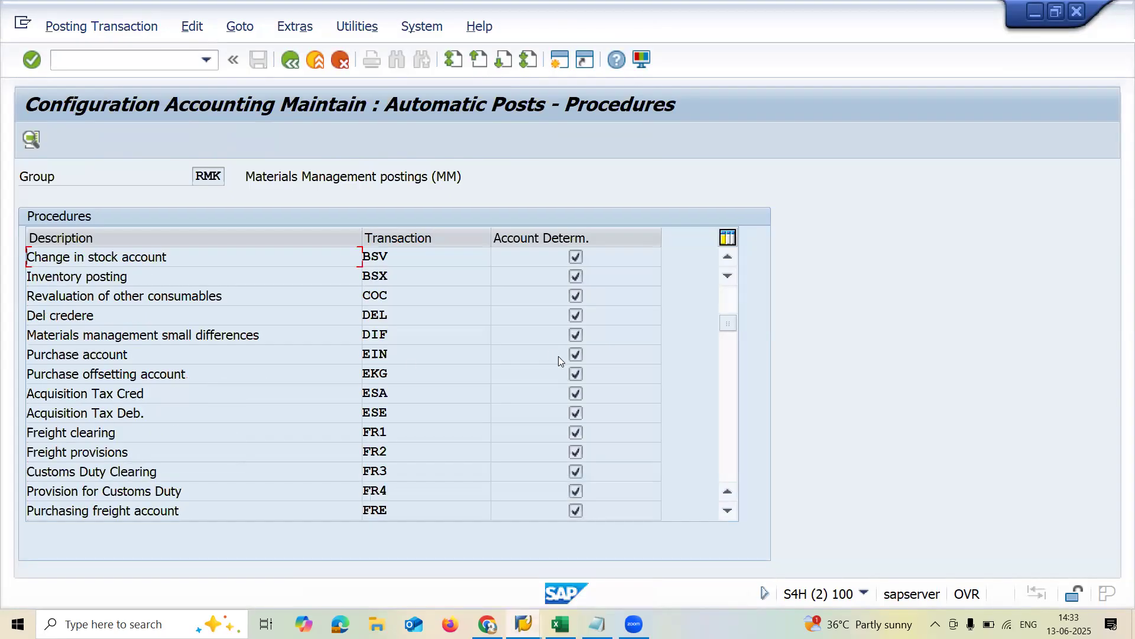
scroll(558, 356, "down", 5)
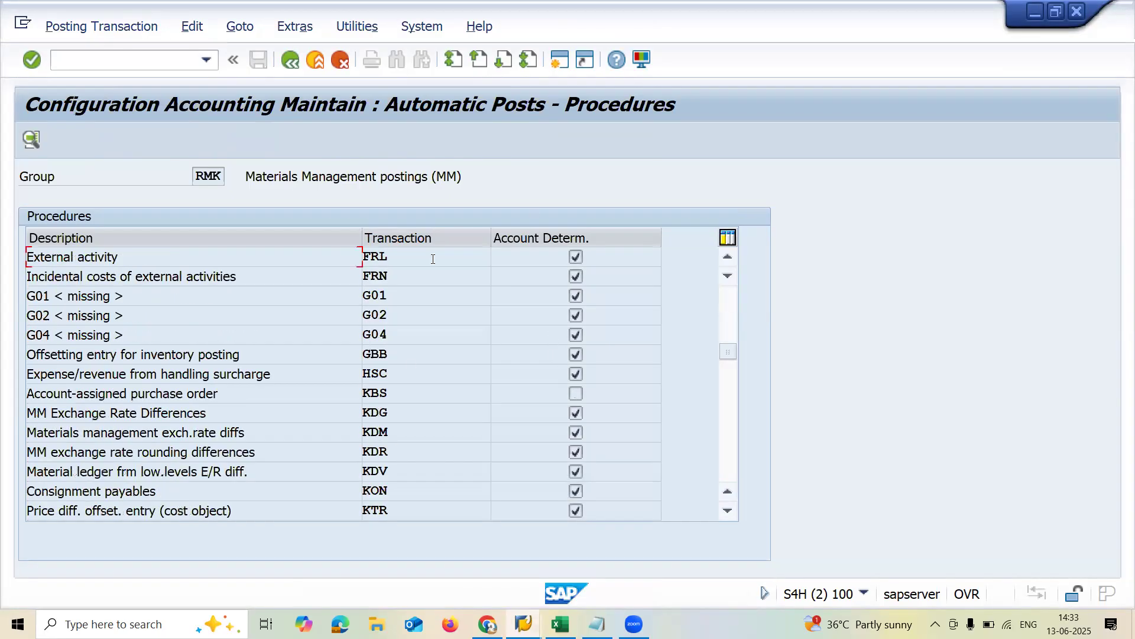
left_click(403, 356)
double_click(403, 356)
left_click(268, 351)
key("shift+Left")
key("shift+Left")
key("shift+Left")
key("shift+Left")
key("shift+Left")
key("shift+Left")
key("shift+Left")
key("shift+Left")
key("shift+Left")
key("shift+Left")
key("shift+Left")
key("shift+Left")
key("shift+Left")
key("shift+Left")
key("shift+Left")
key("shift+Left")
key("shift+Left")
key("shift+Left")
key("shift+Left")
key("shift+Left")
key("shift+Left")
key("shift+Left")
key("shift+Left")
key("shift+Left")
key("shift+Left")
key("shift+Left")
key("shift+Left")
key("shift+Left")
key("shift+Left")
key("shift+Left")
key("shift+Left")
key("shift+Left")
key("shift+Left")
key("shift+Left")
key("shift+Left")
key("shift+Left")
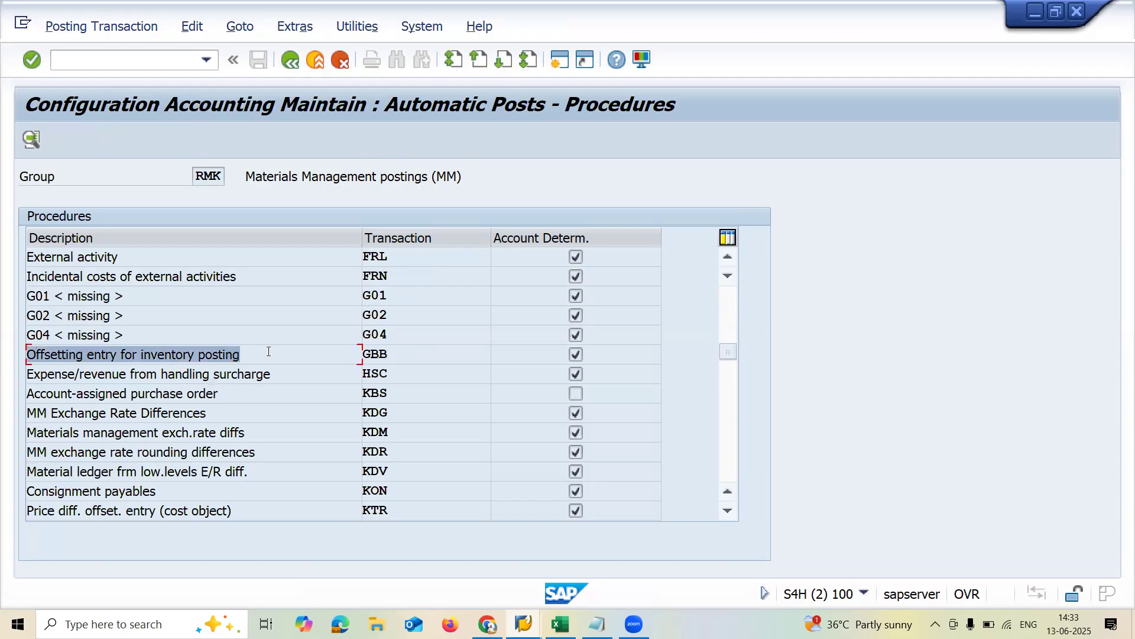
key("alt+Tab")
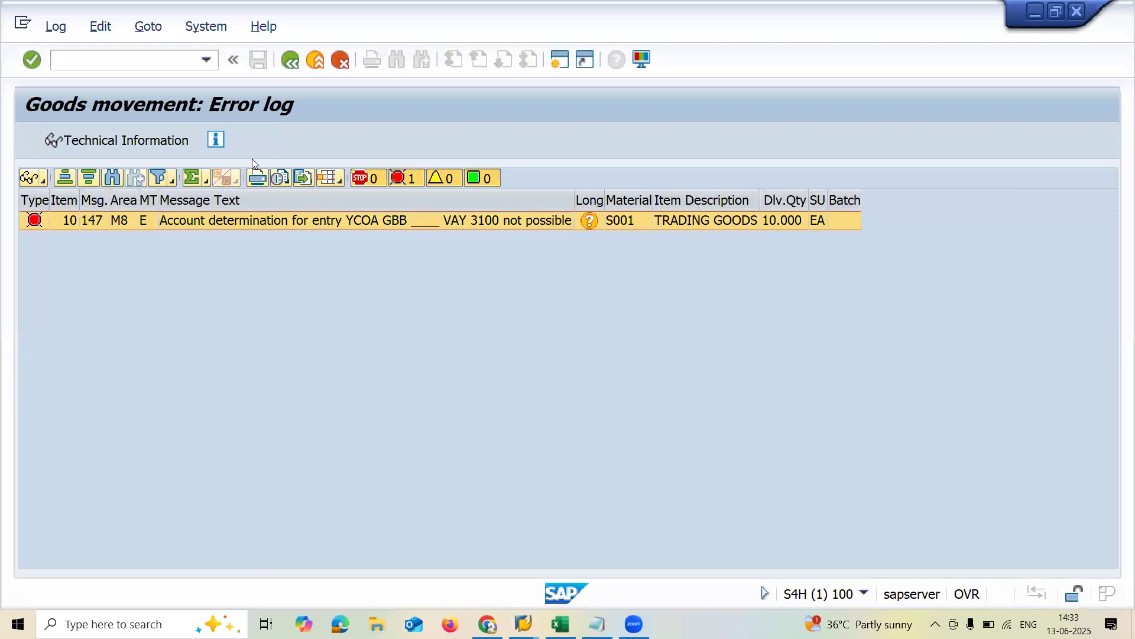
Leave the error log and view the details of delivery item 10
left_click(290, 60)
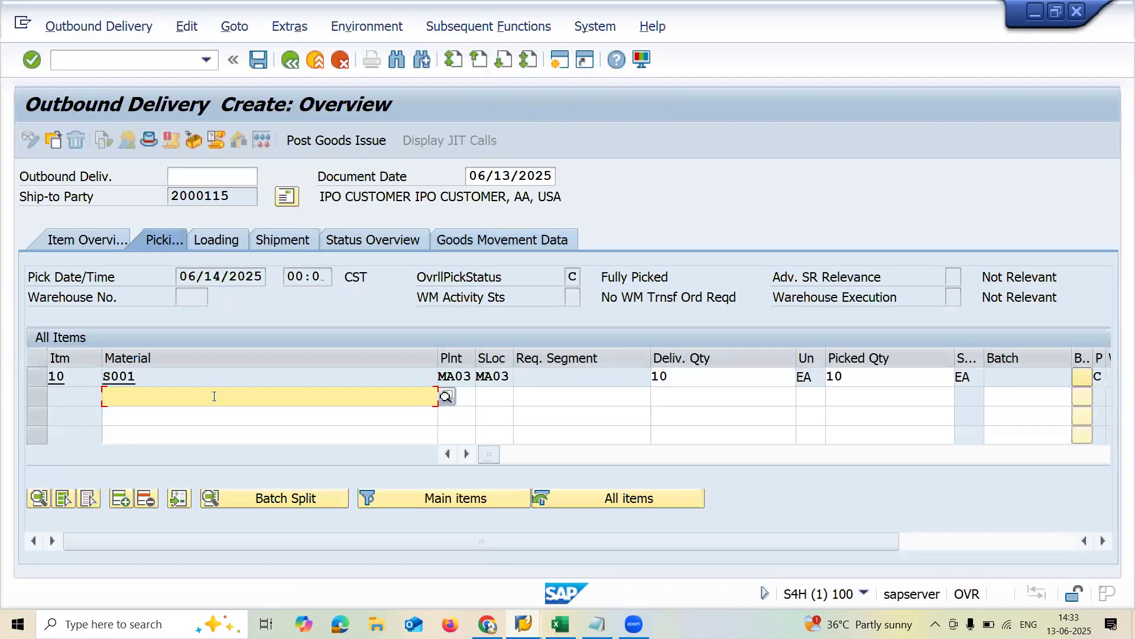
double_click(116, 376)
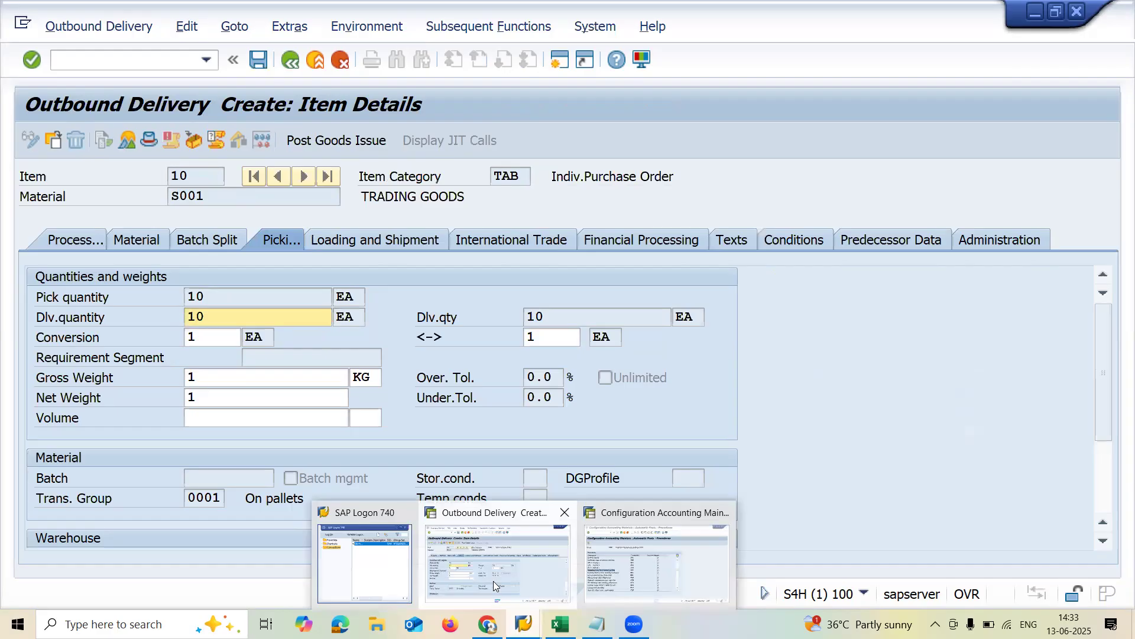
left_click(496, 585)
Display material S001 in MM03 at plant MA03 with its storage location
left_click(128, 59)
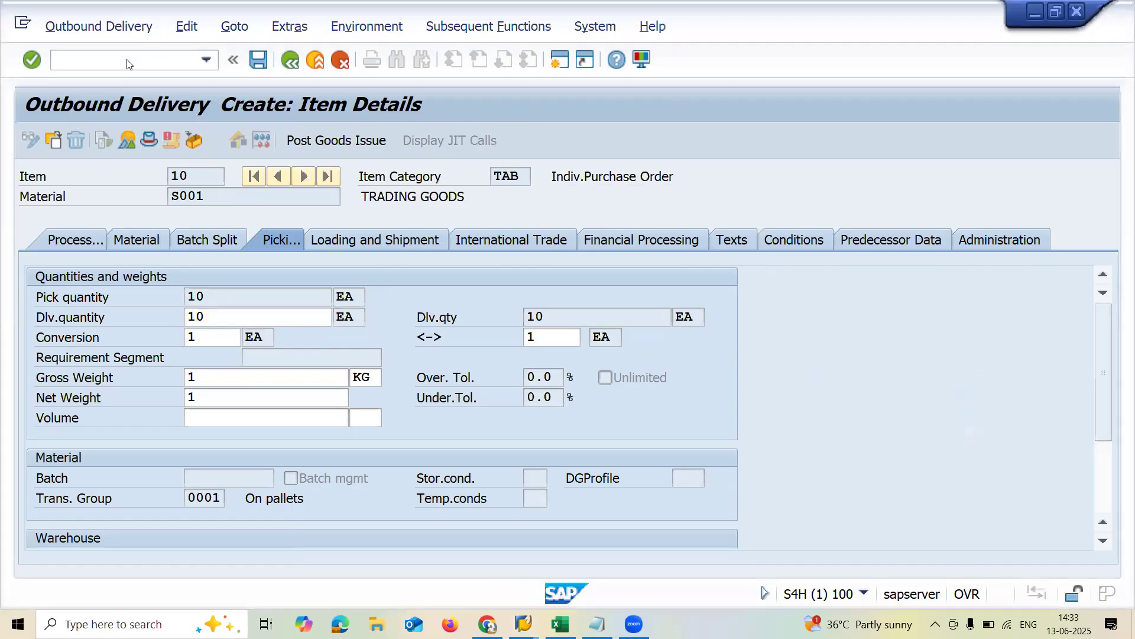
type("/NMM03")
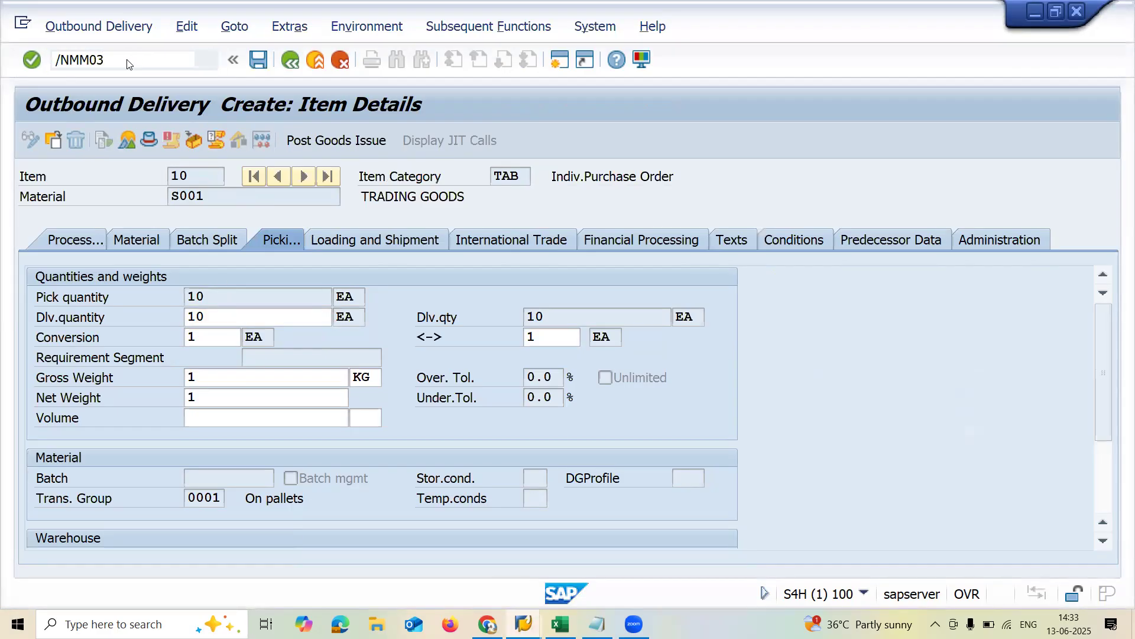
key("Return")
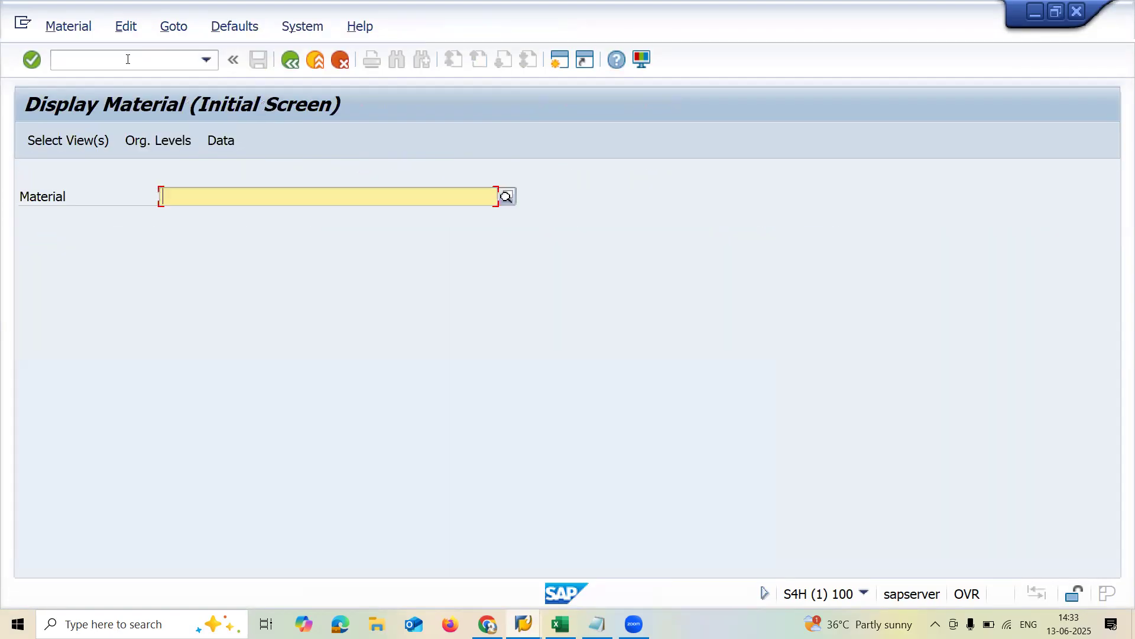
type("S001")
key("Return")
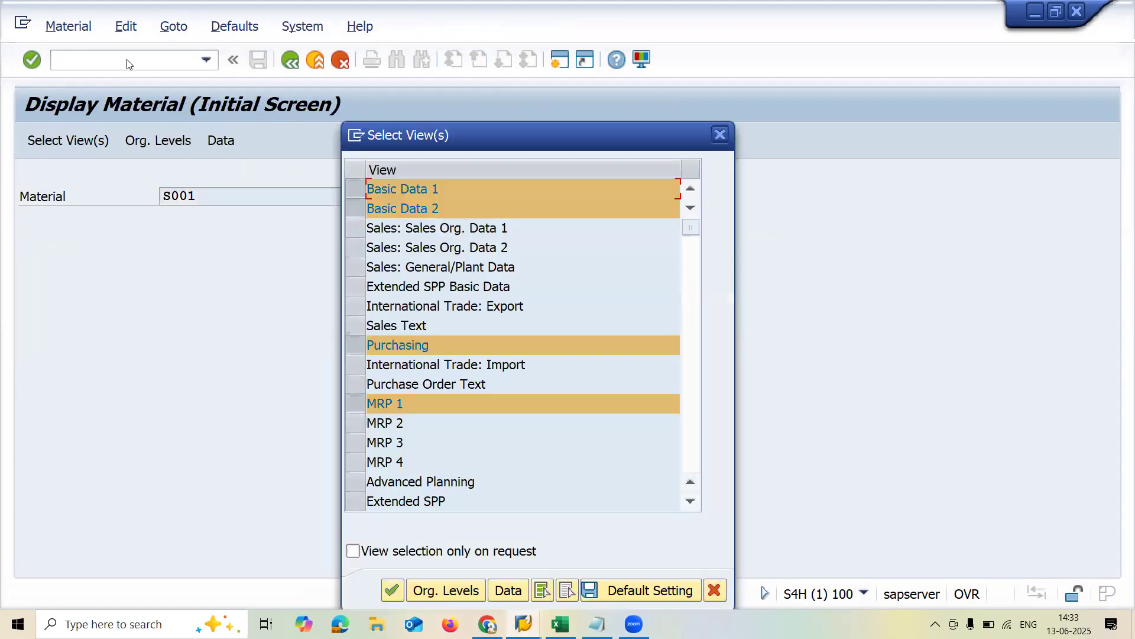
key("Return")
key("Down")
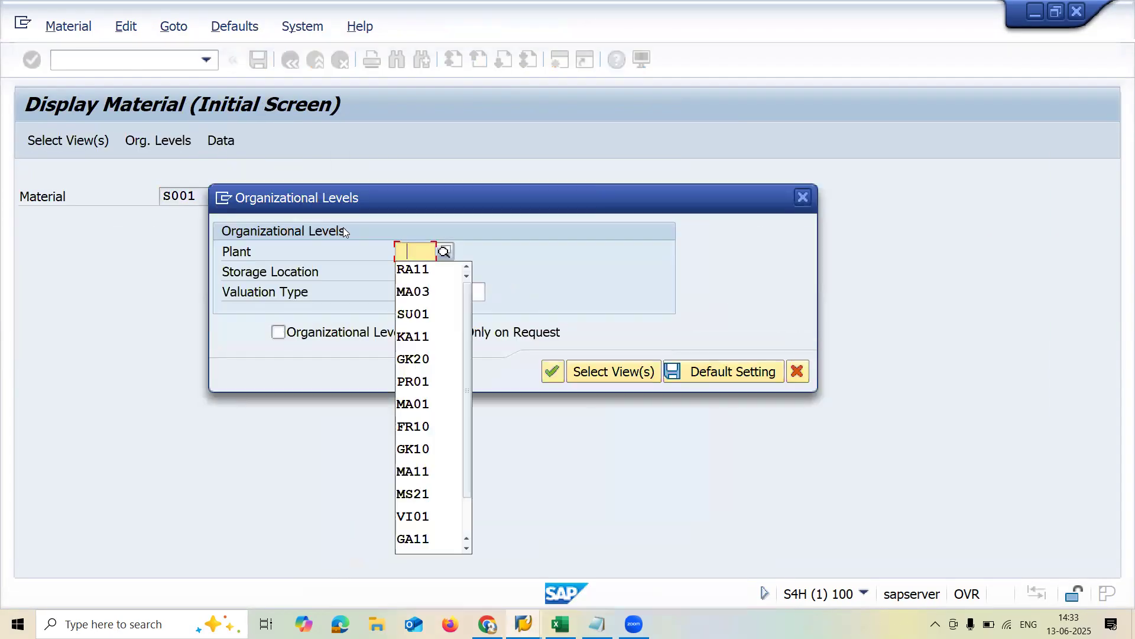
key("Down")
key("Down")
key("Return")
key("Tab")
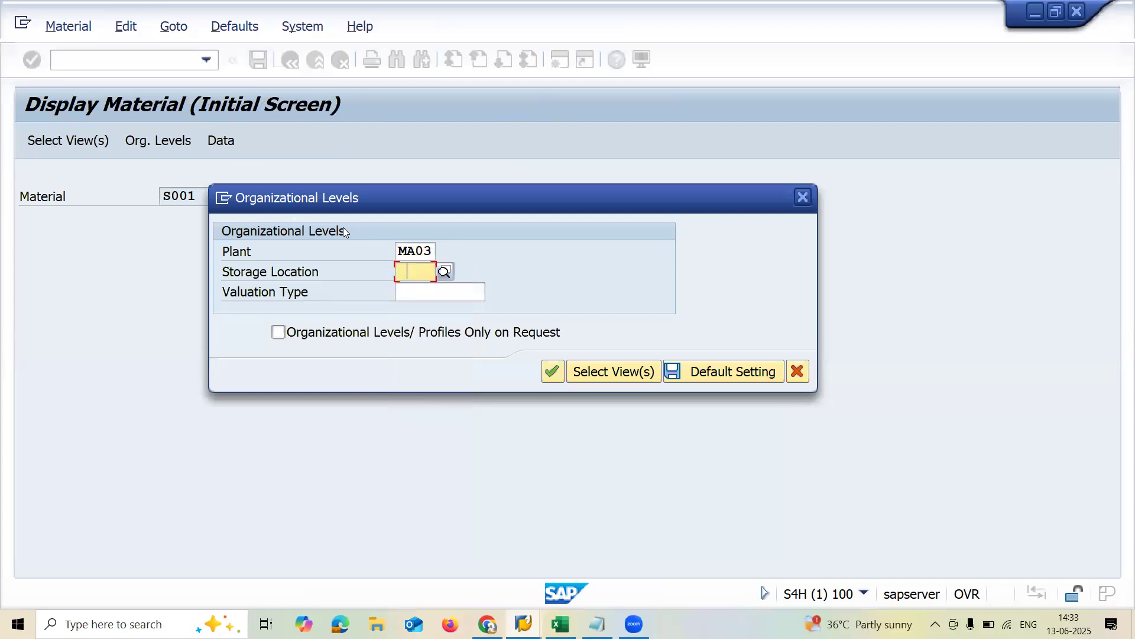
key("Down")
key("Down")
key("Return")
key("Return")
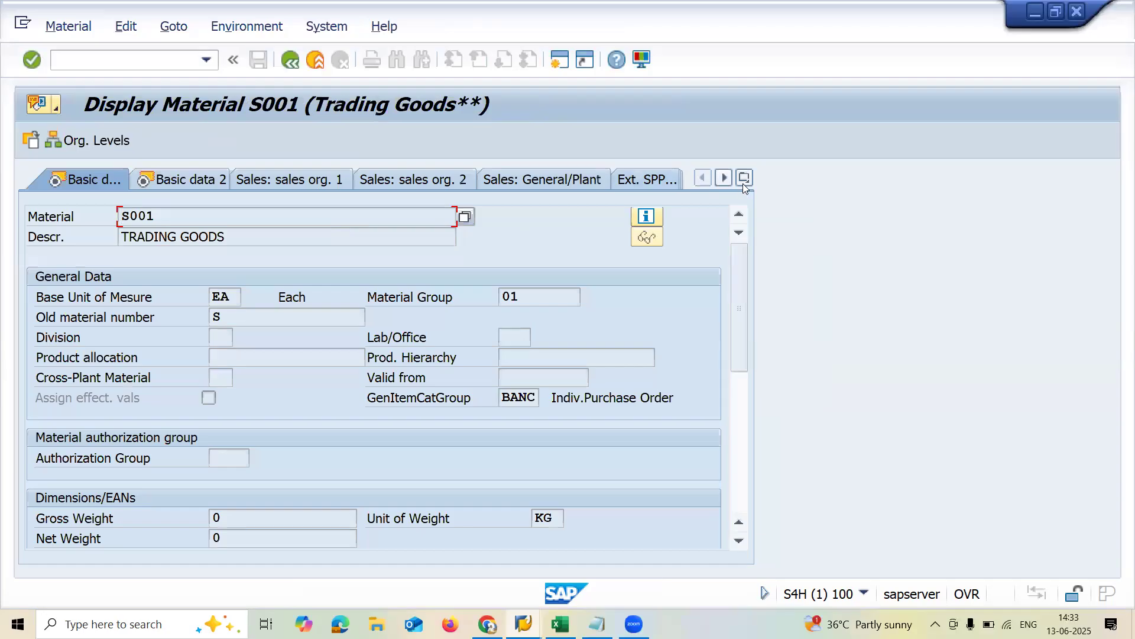
Copy valuation class 3100 from the Accounting 1 view, then return to Easy Access
left_click(743, 184)
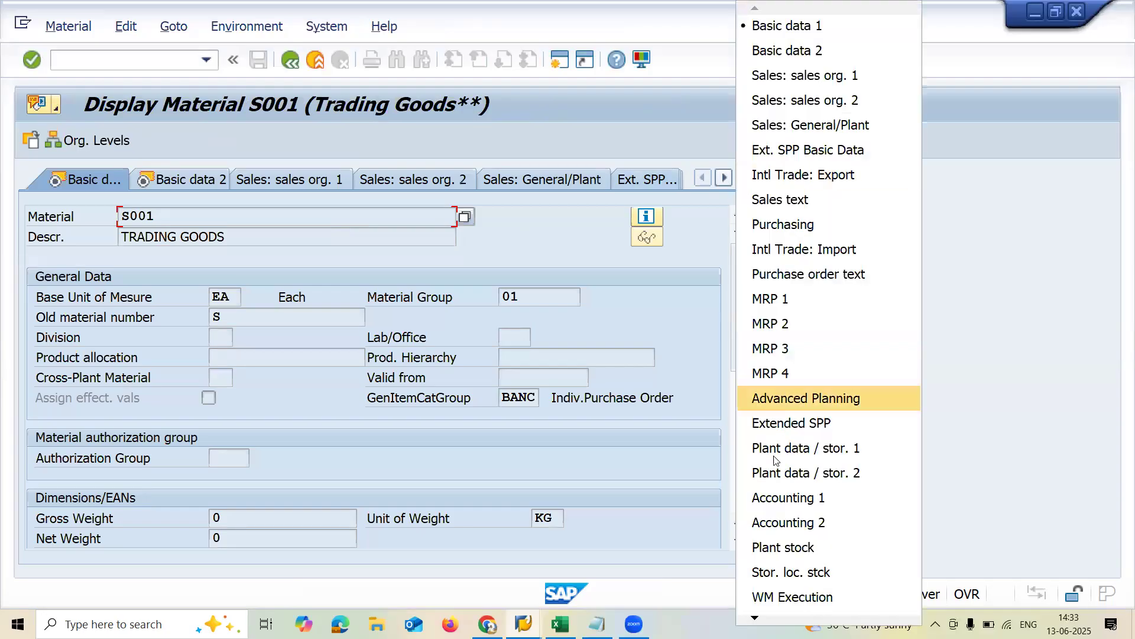
left_click(780, 507)
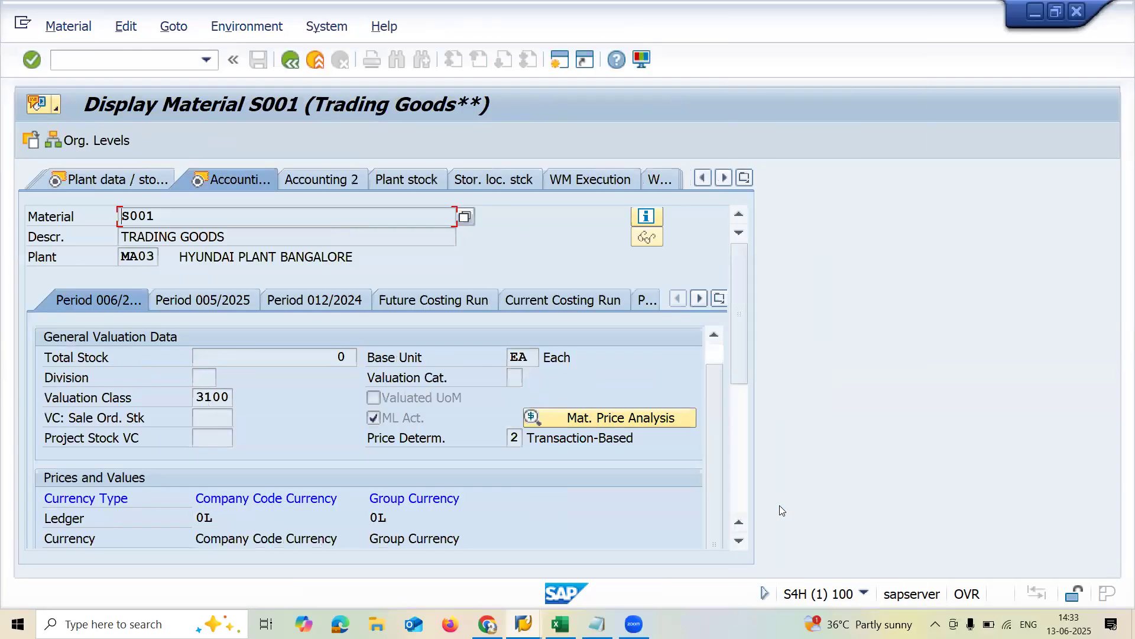
left_click(201, 397)
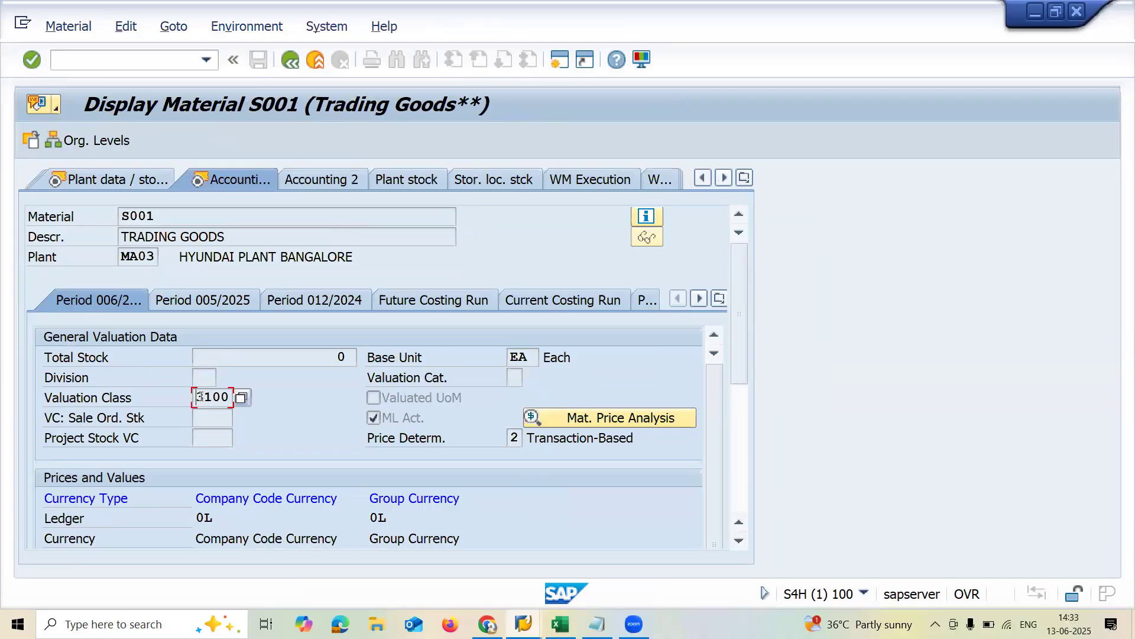
key("shift+Right")
key("shift+Right")
key("shift+Right")
key("shift+Right")
key("ctrl+c")
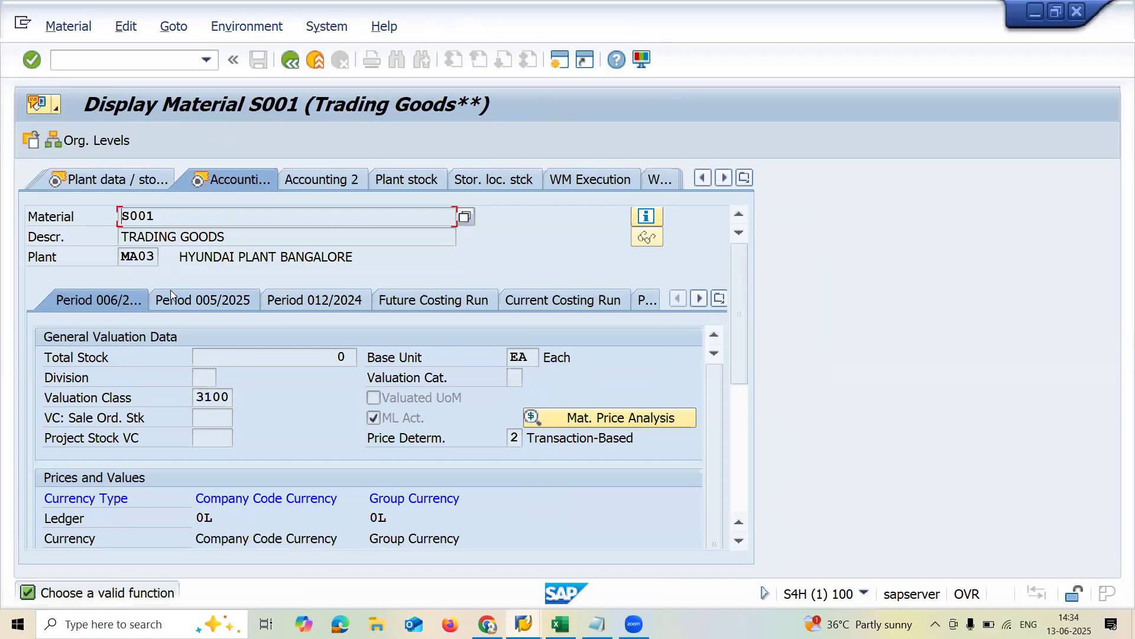
left_click(176, 63)
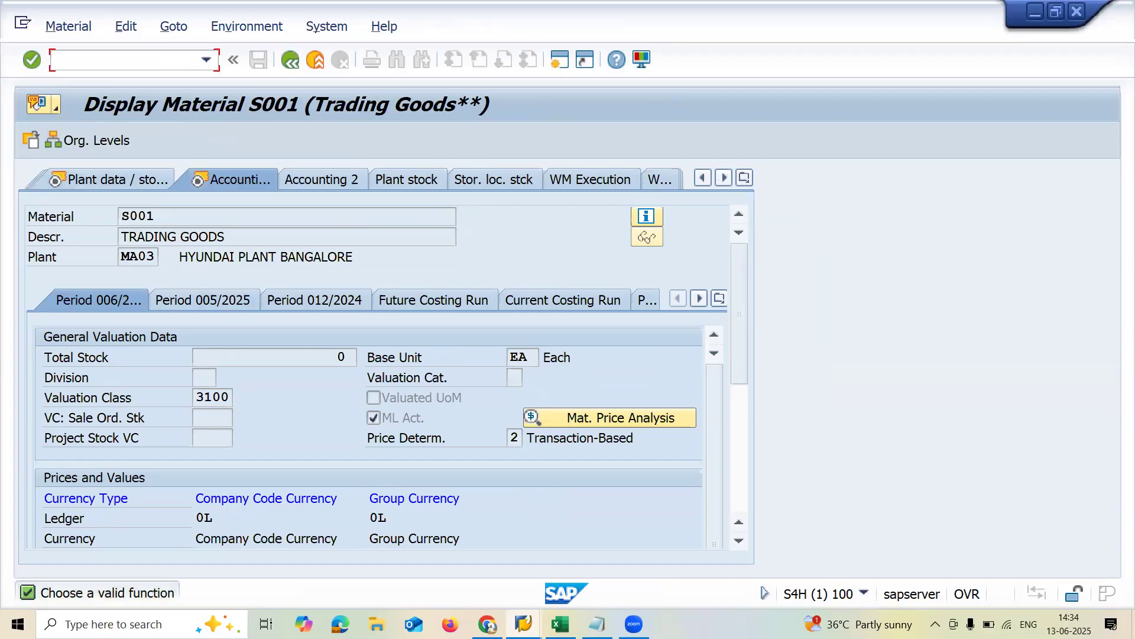
type("/n")
key("Return")
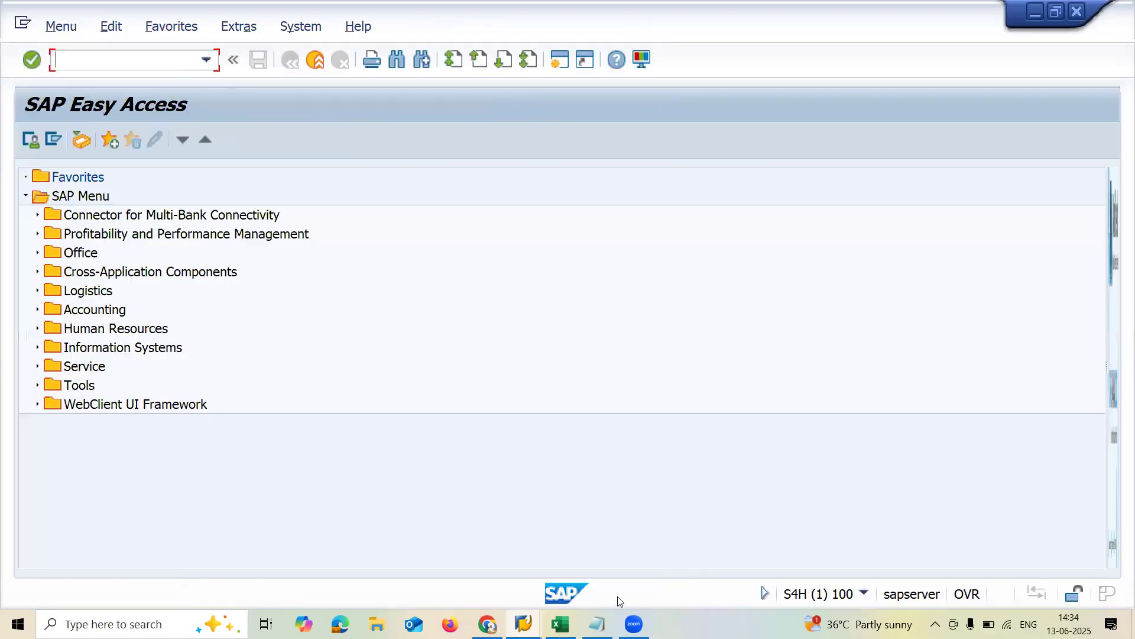
Open the GBB transaction from the OBYC procedures window
mouse_move(524, 624)
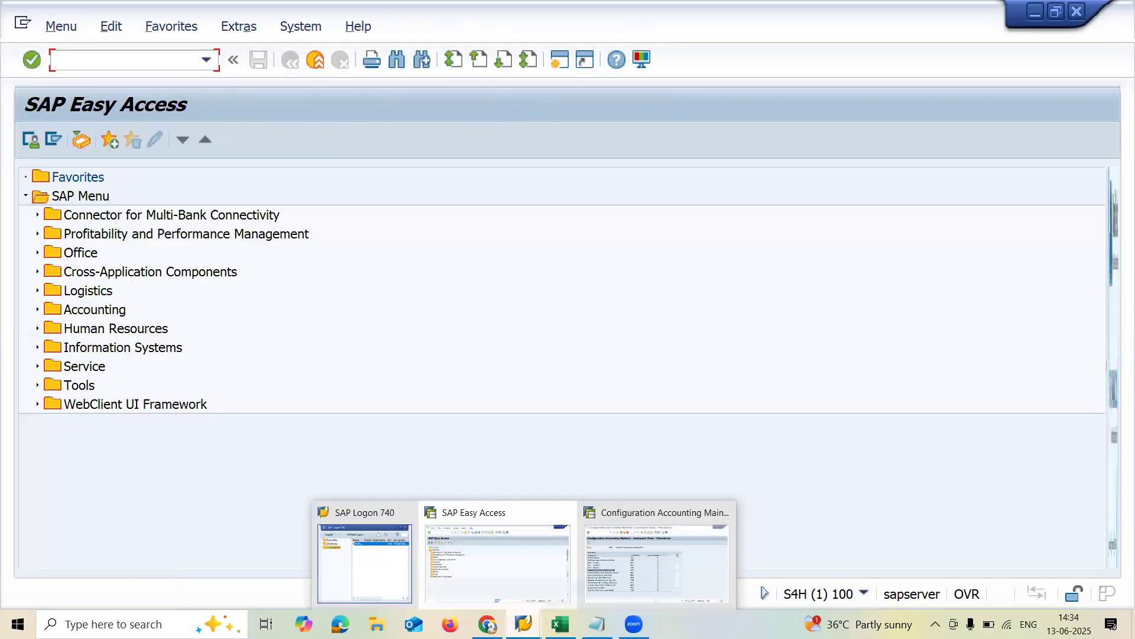
left_click(647, 575)
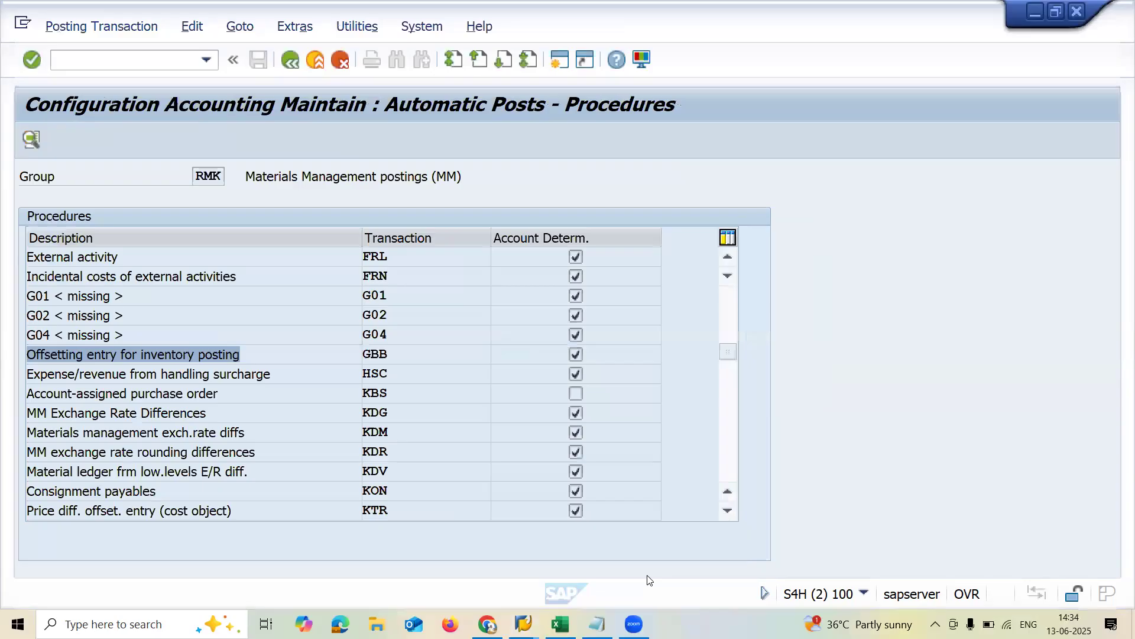
left_click(444, 353)
double_click(443, 352)
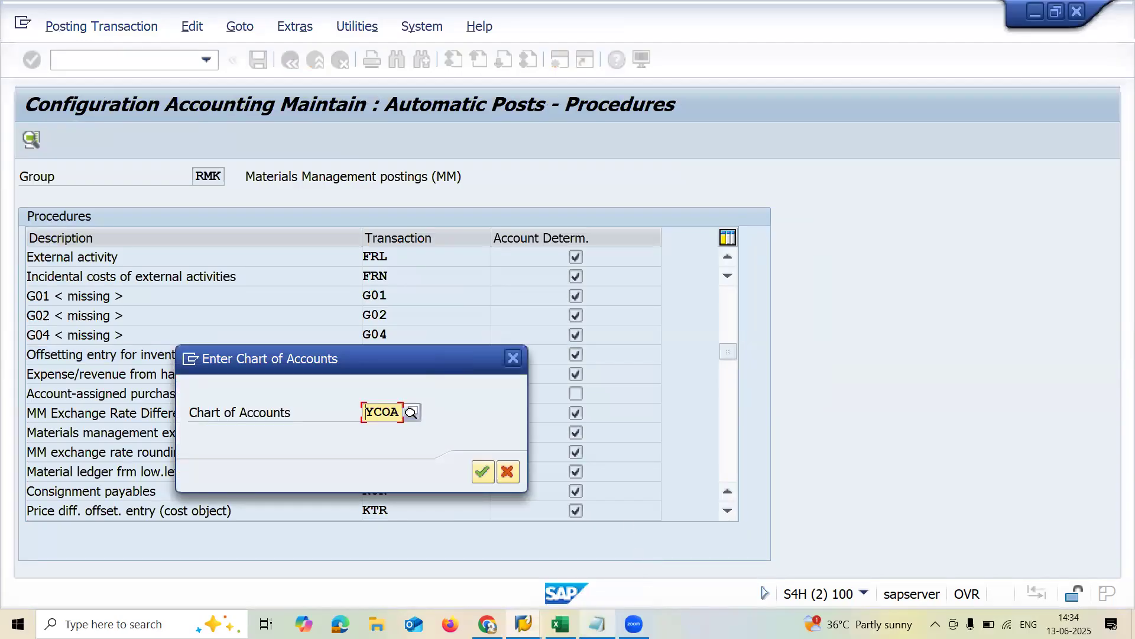
Cross-check G/L 54083000 and YCOA in the notes and Excel log, then confirm chart of accounts YCOA
left_click(597, 624)
left_click(597, 624)
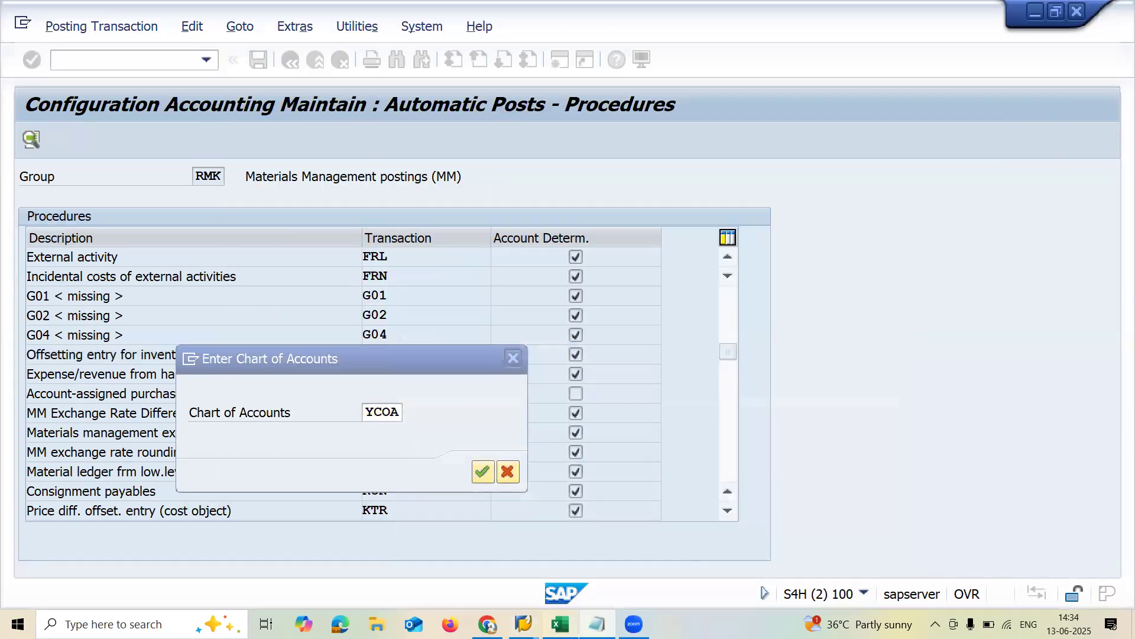
left_click(560, 623)
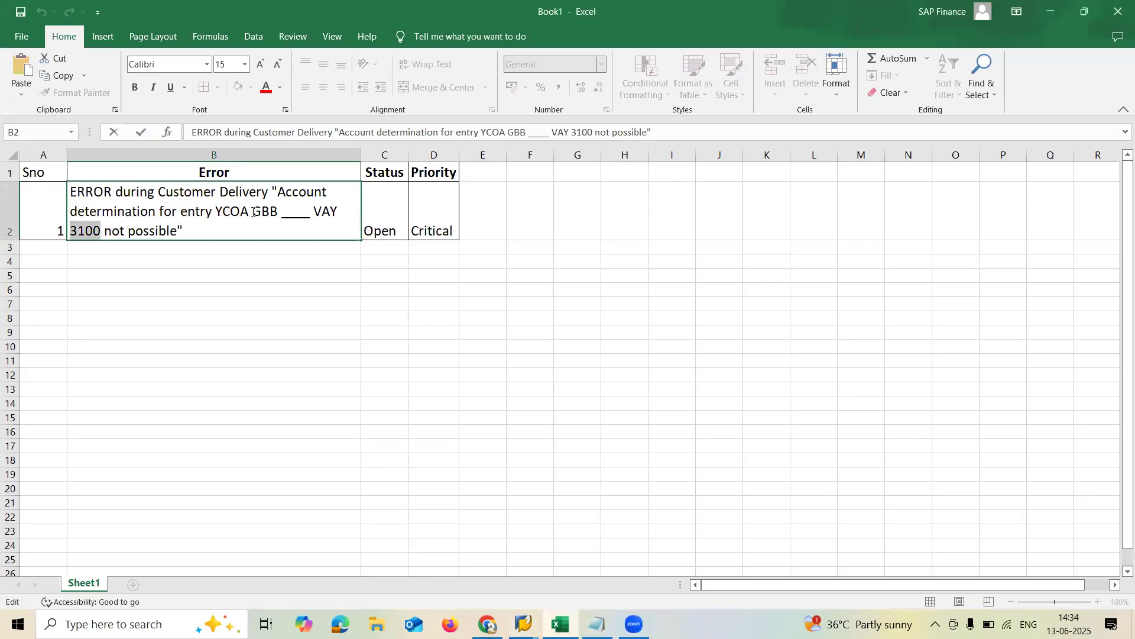
double_click(230, 211)
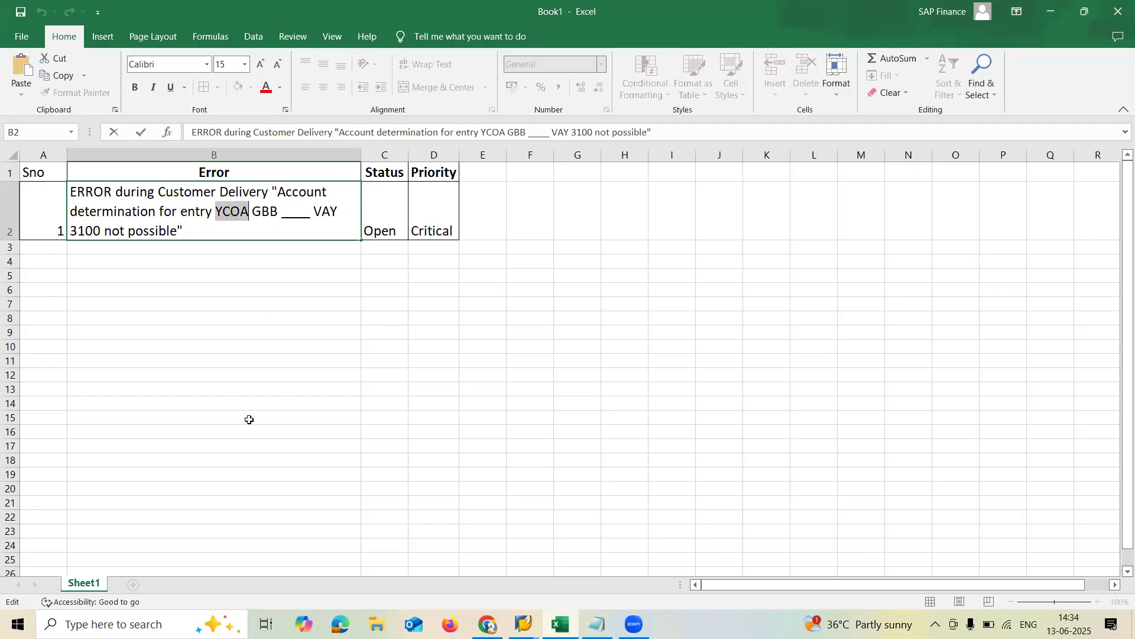
key("alt+Tab")
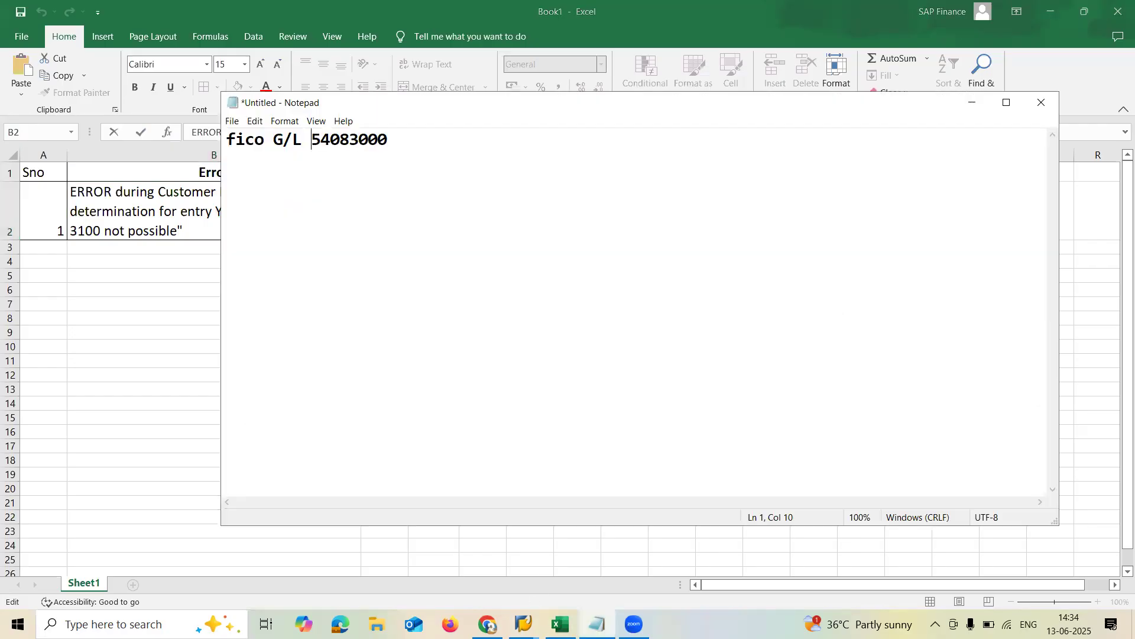
mouse_move(524, 622)
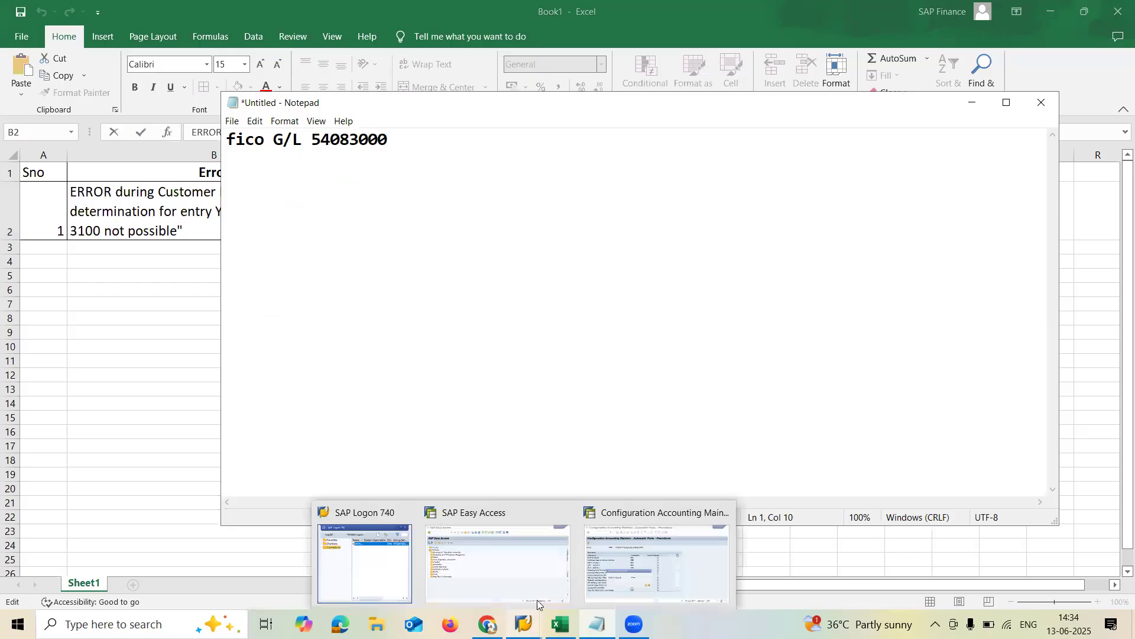
left_click(658, 582)
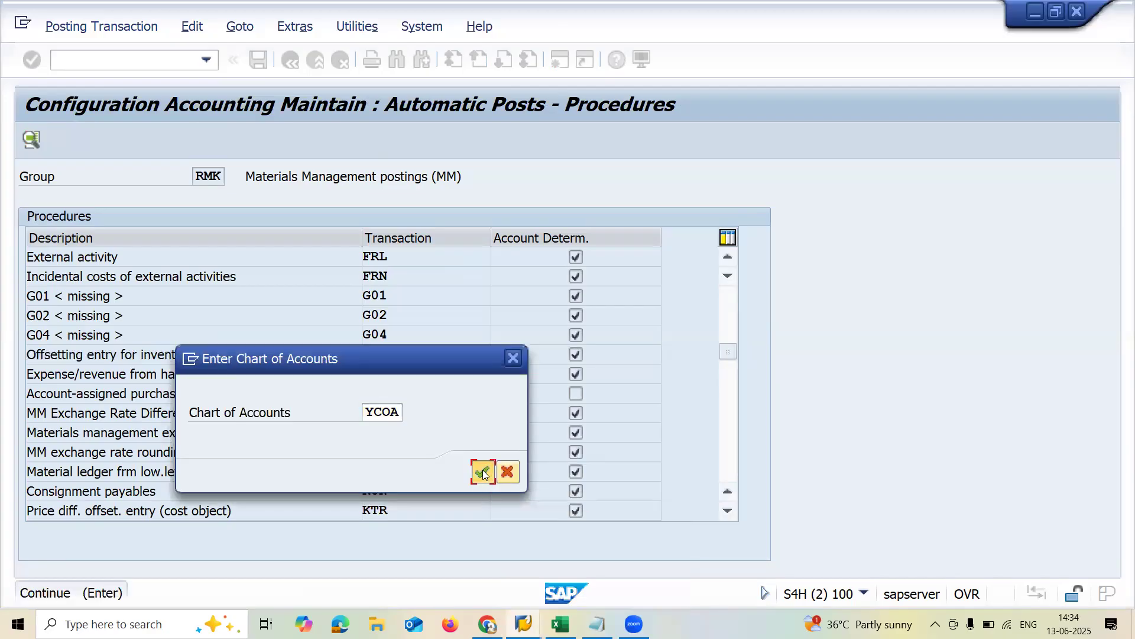
left_click(482, 472)
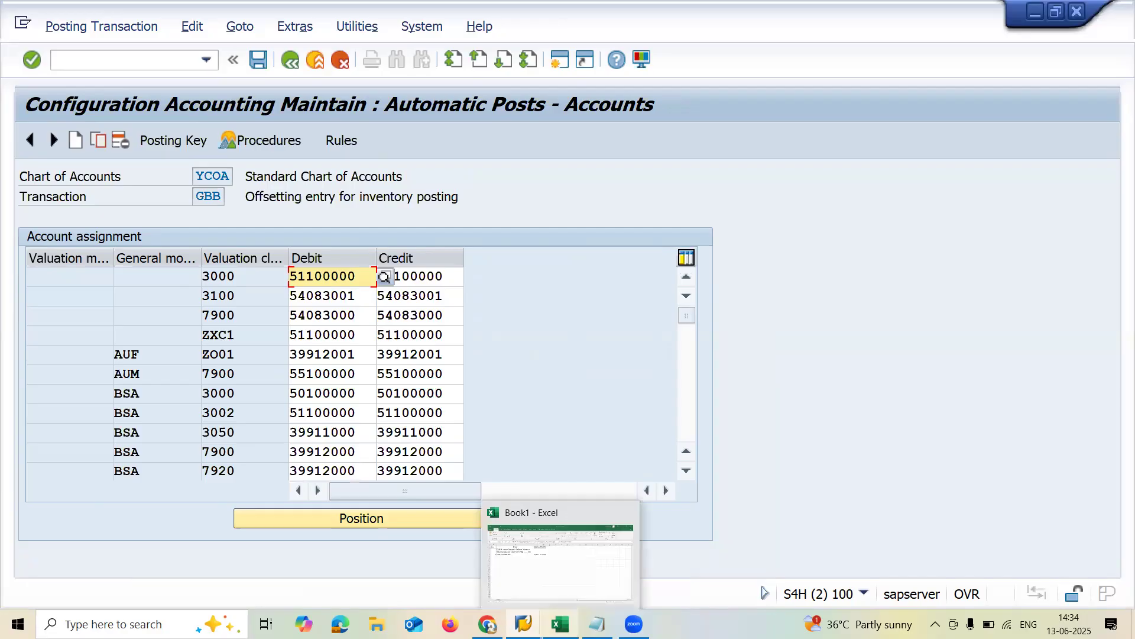
left_click(560, 624)
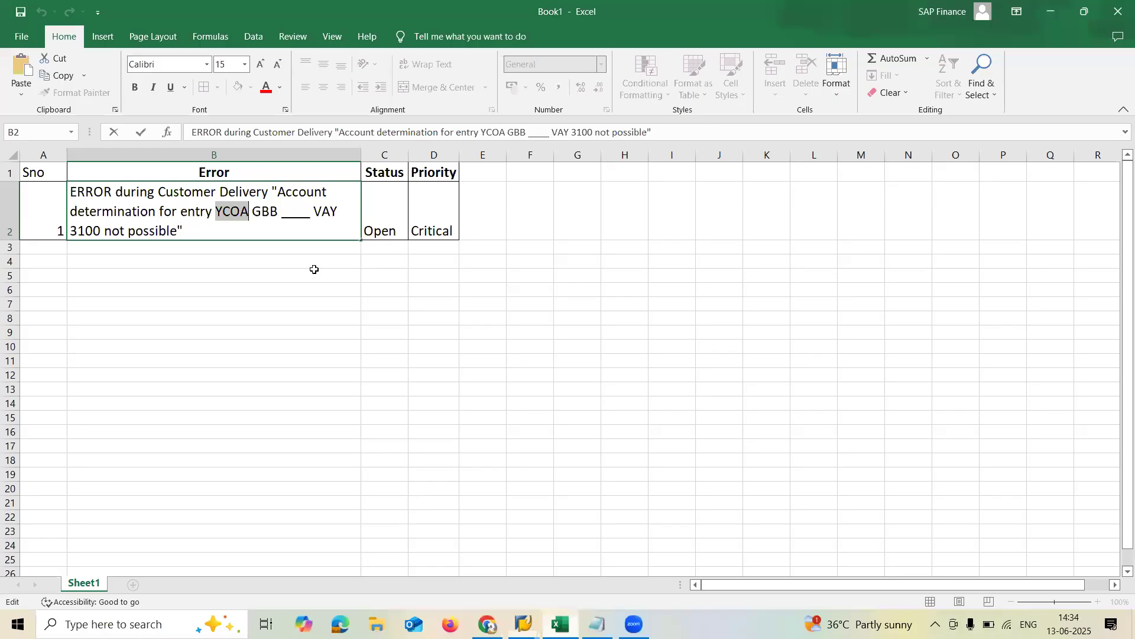
double_click(327, 211)
key("alt+Tab")
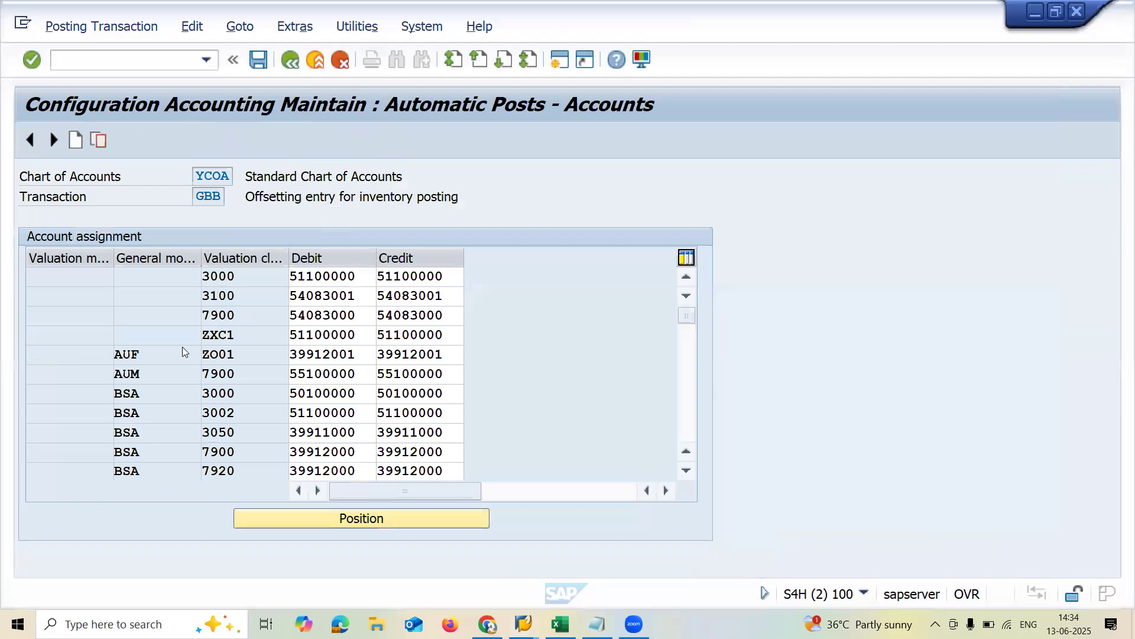
left_click(174, 352)
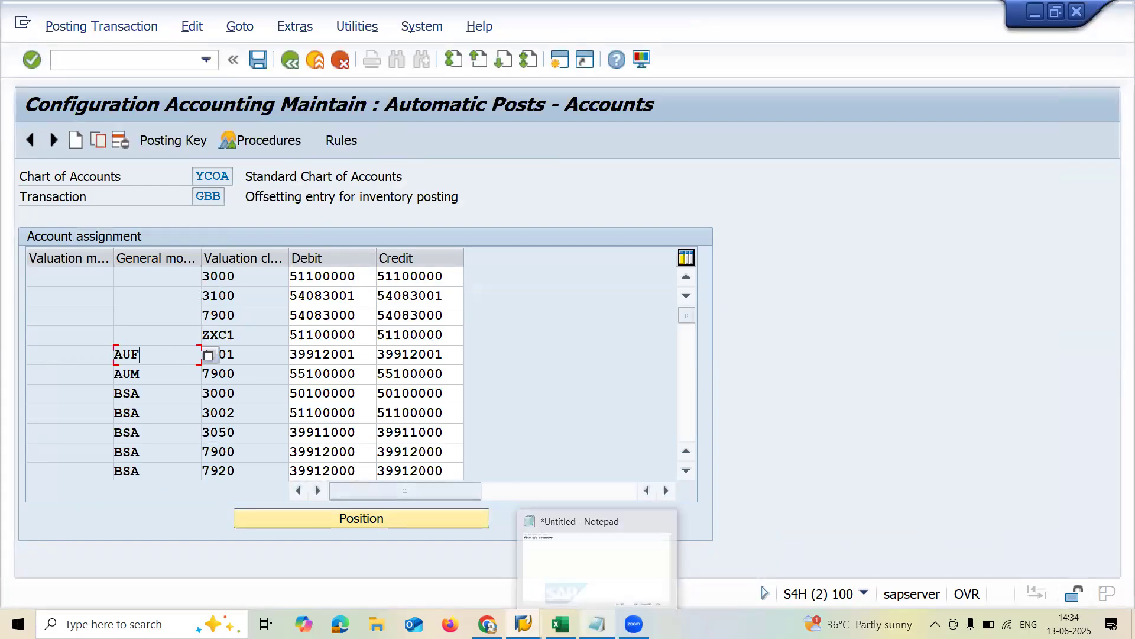
left_click(597, 624)
double_click(357, 138)
key("ctrl+c")
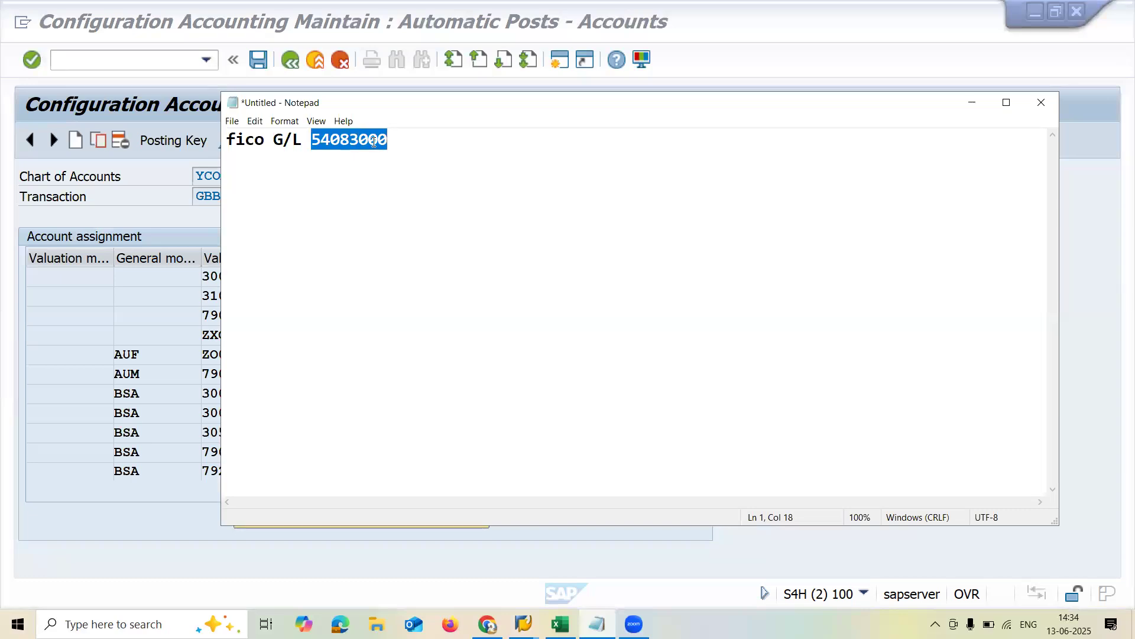
key("alt+Tab")
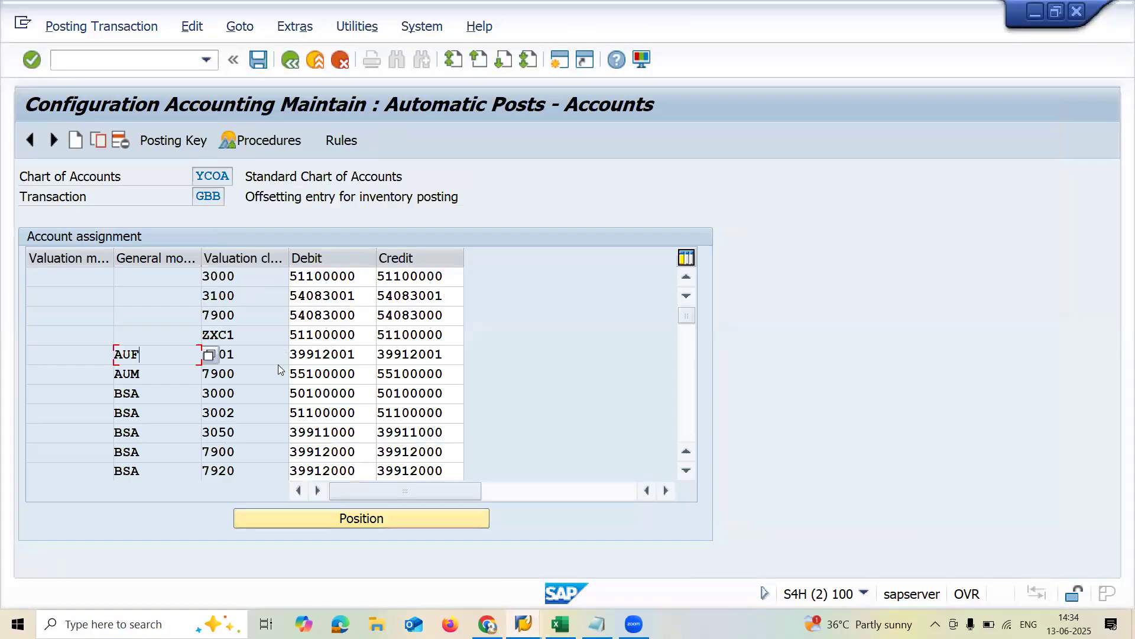
key("alt+Tab")
key("alt+Tab")
Add a new GBB row with general modification VAY and valuation class 3100
left_click(76, 141)
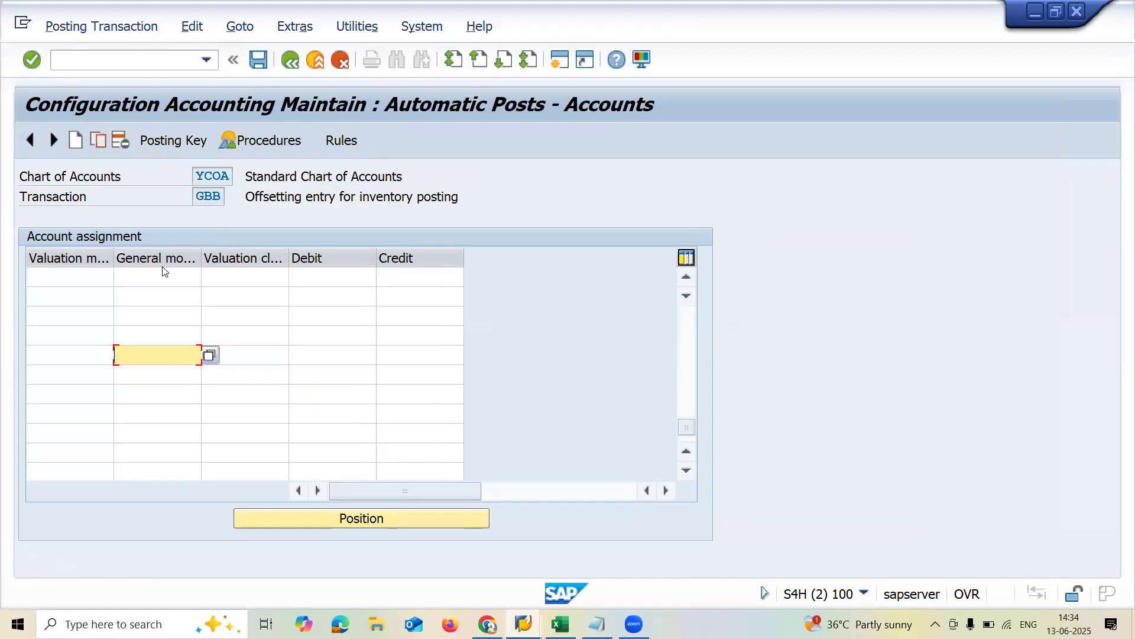
left_click(162, 277)
type("VAY")
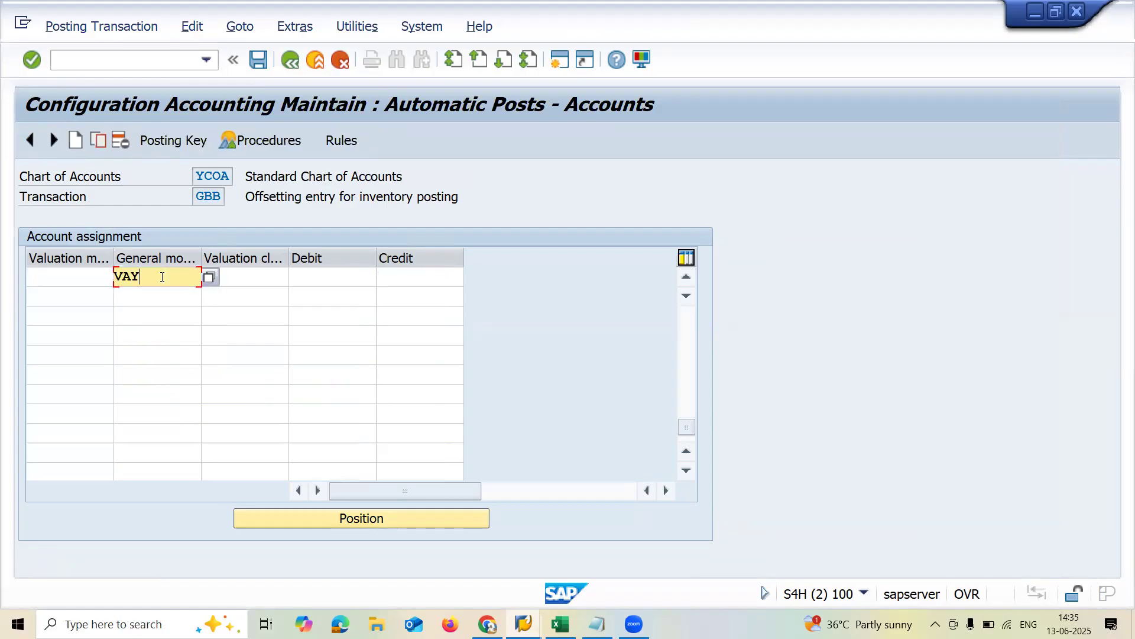
type("3200")
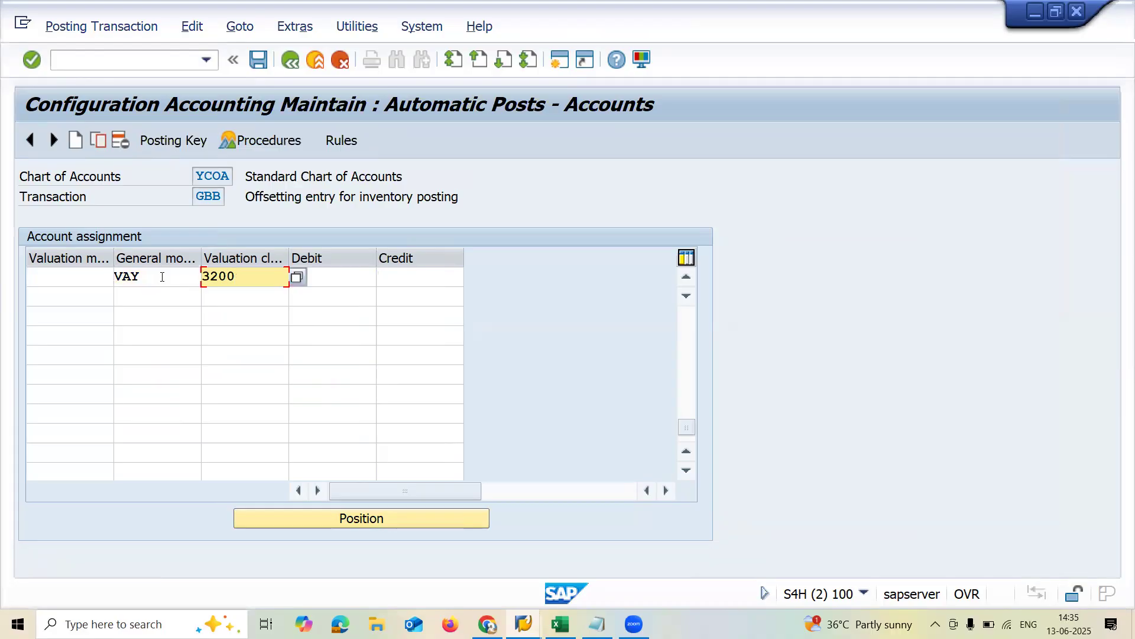
left_click(560, 624)
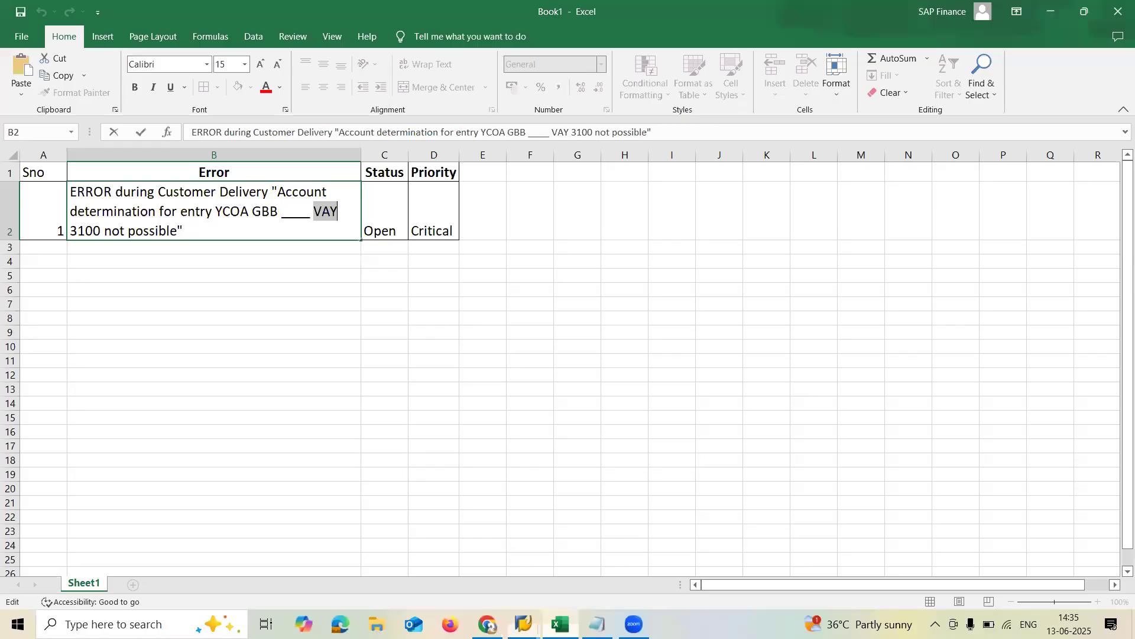
double_click(92, 232)
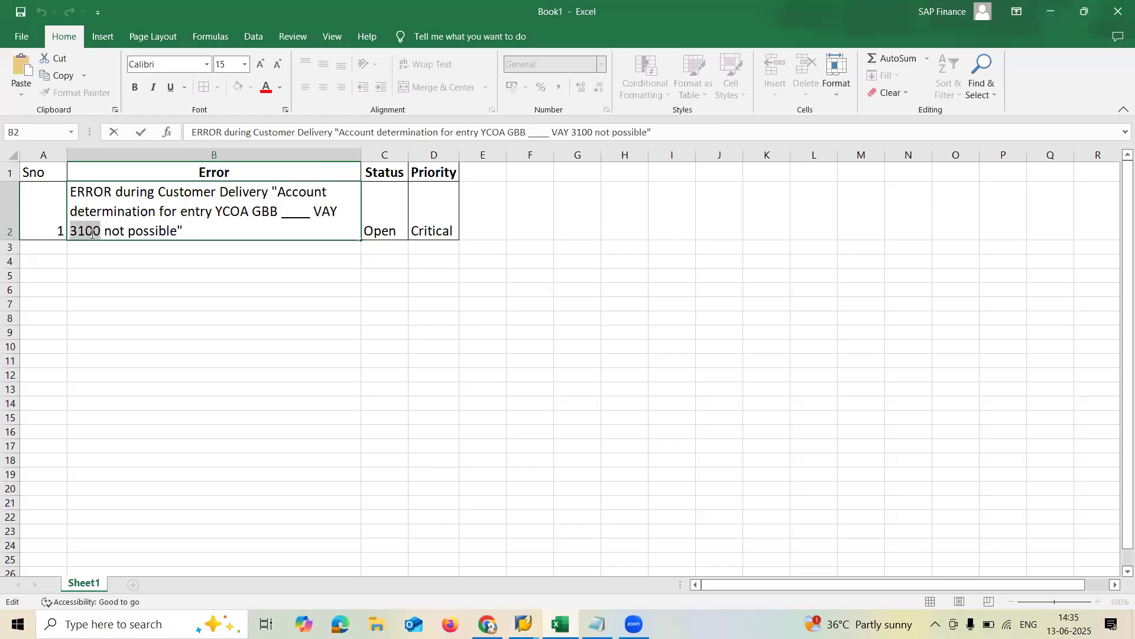
key("alt+Tab")
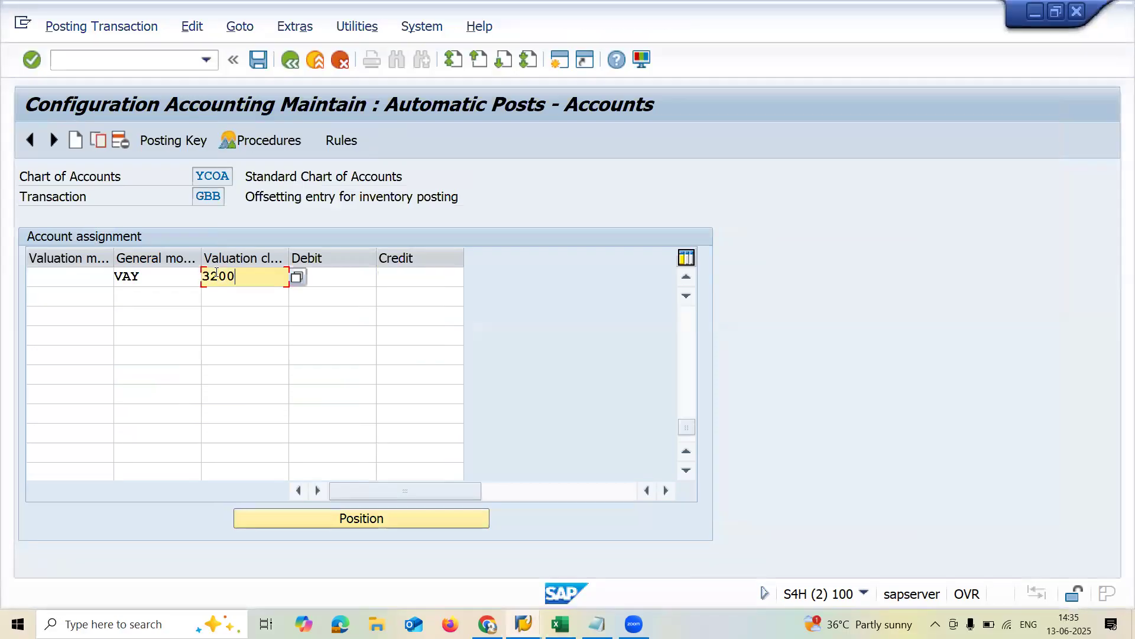
double_click(218, 276)
type("310")
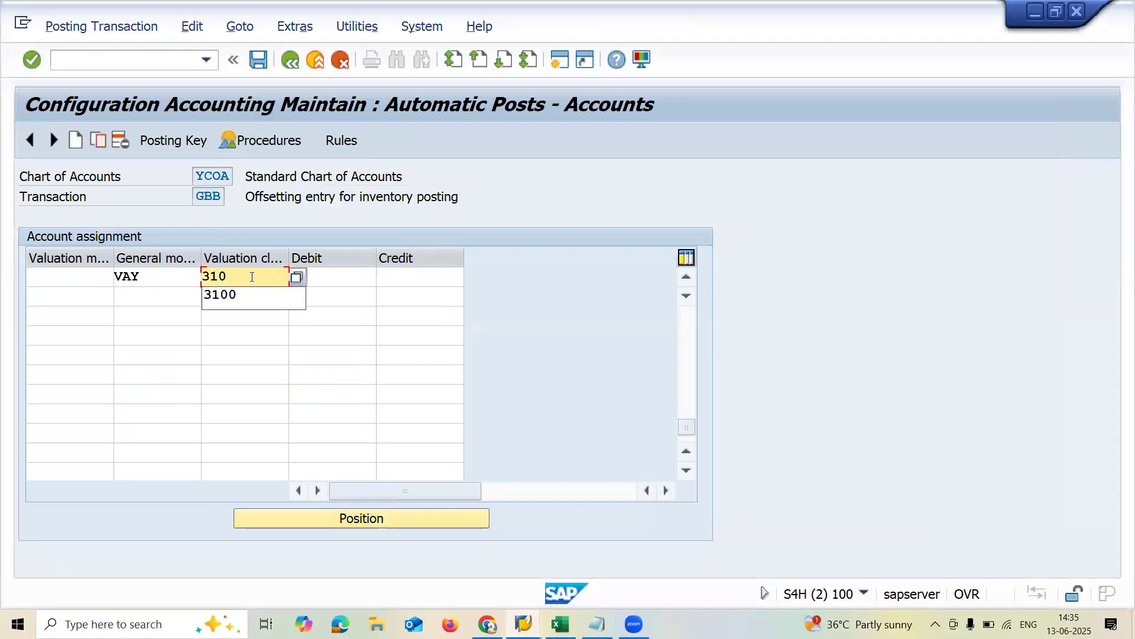
type("0")
key("Tab")
Set debit and credit accounts to 54083000 and save under the customizing request
type("54083000")
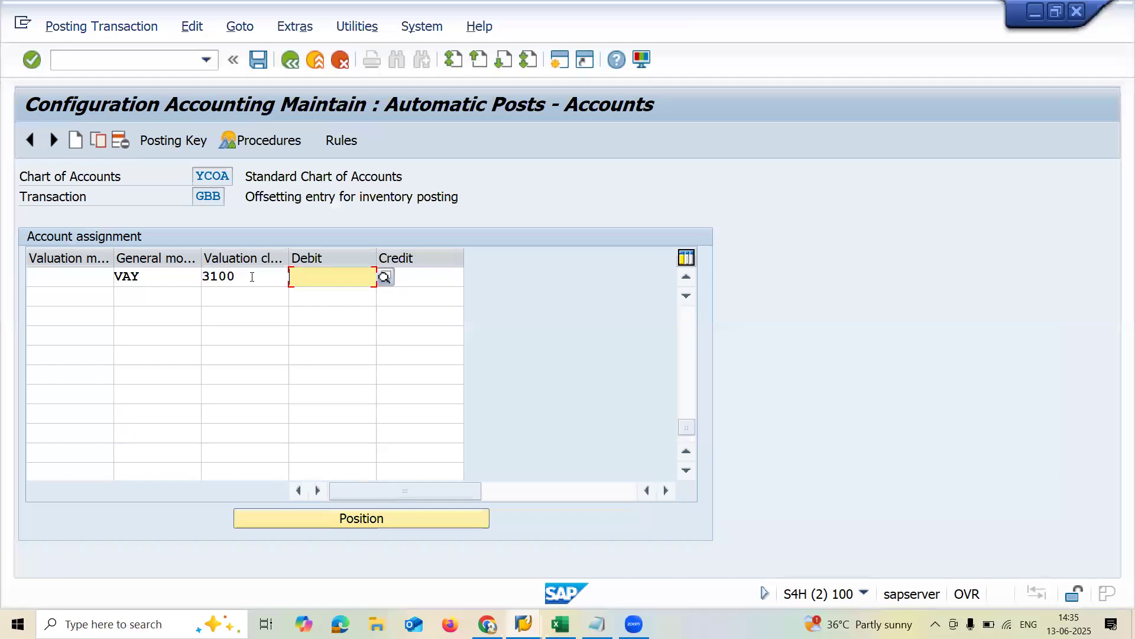
key("Tab")
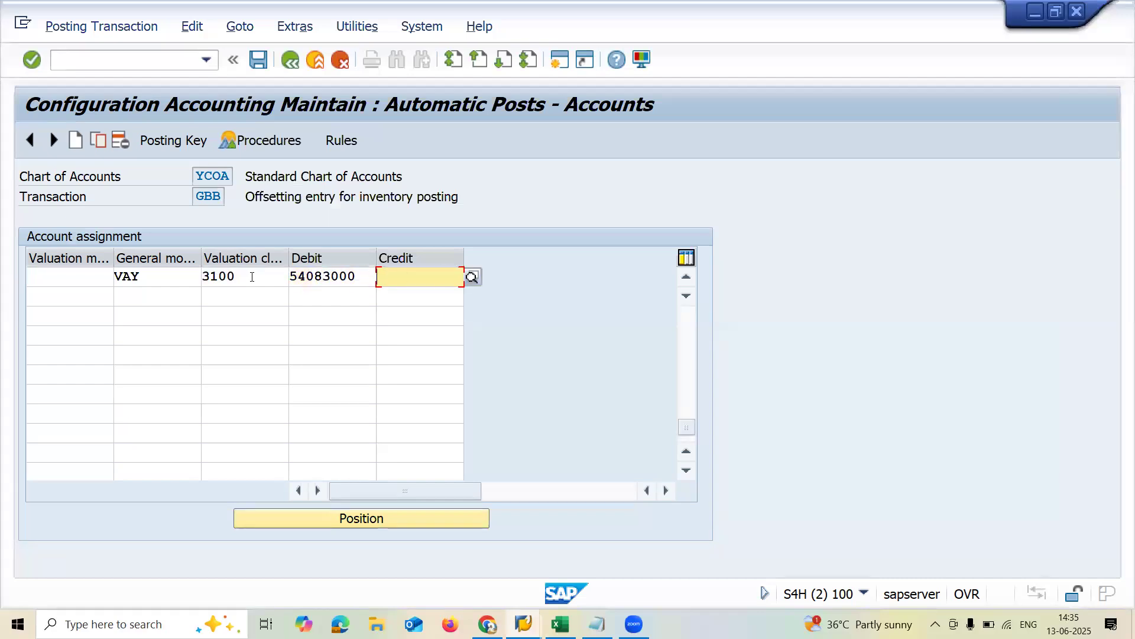
key("ctrl+v")
key("Return")
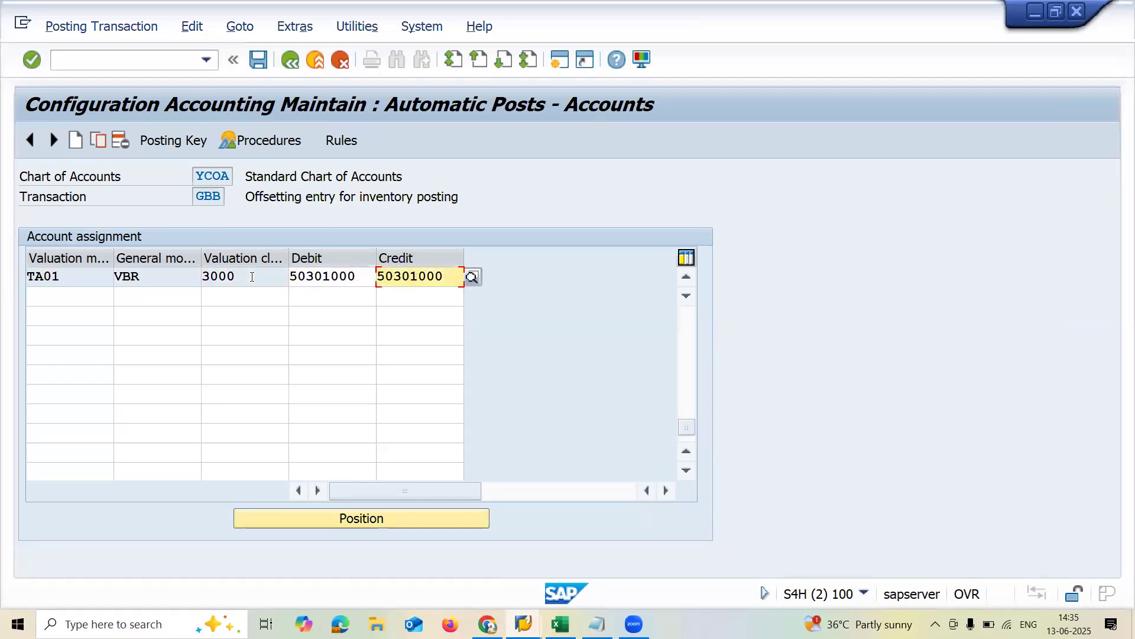
key("ctrl+s")
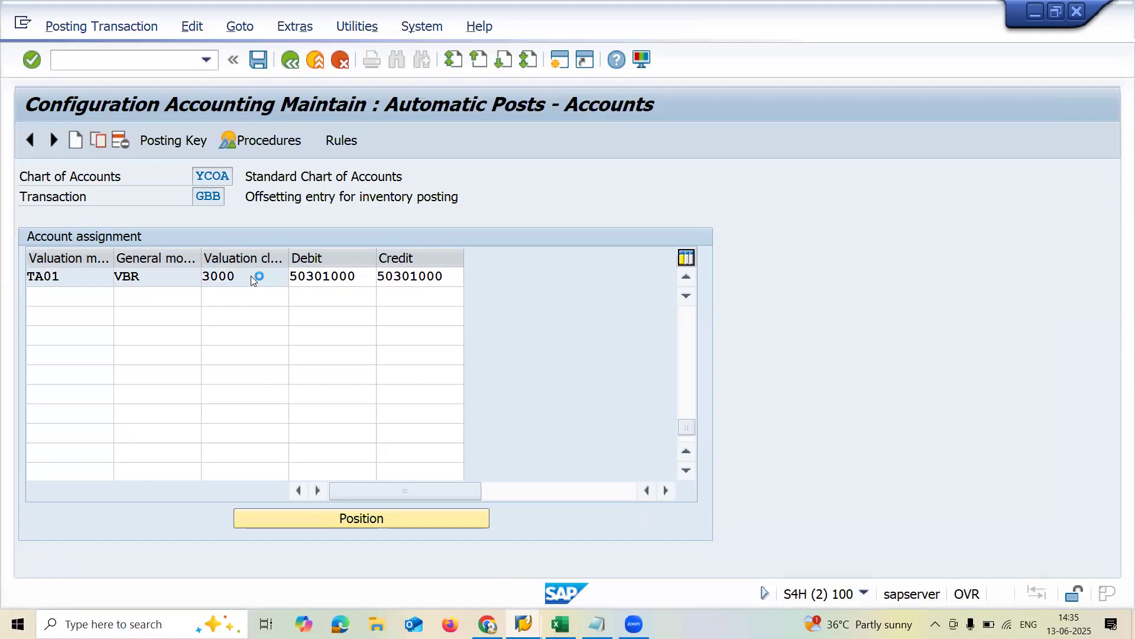
key("Return")
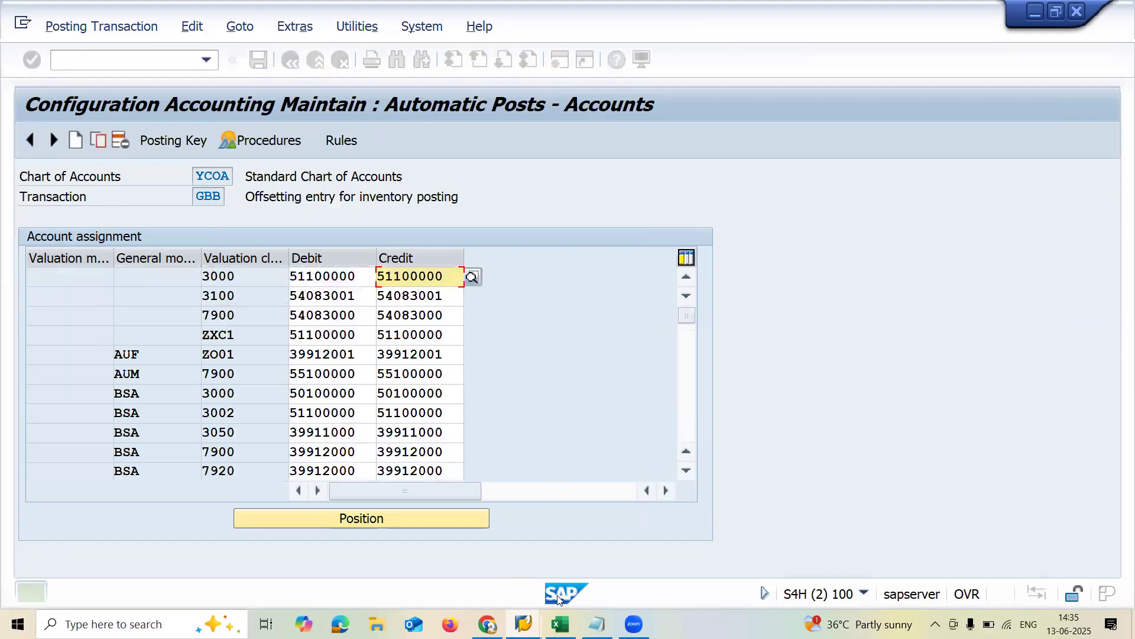
Create the delivery for order 8337, pick quantity 10, and post goods issue
mouse_move(524, 624)
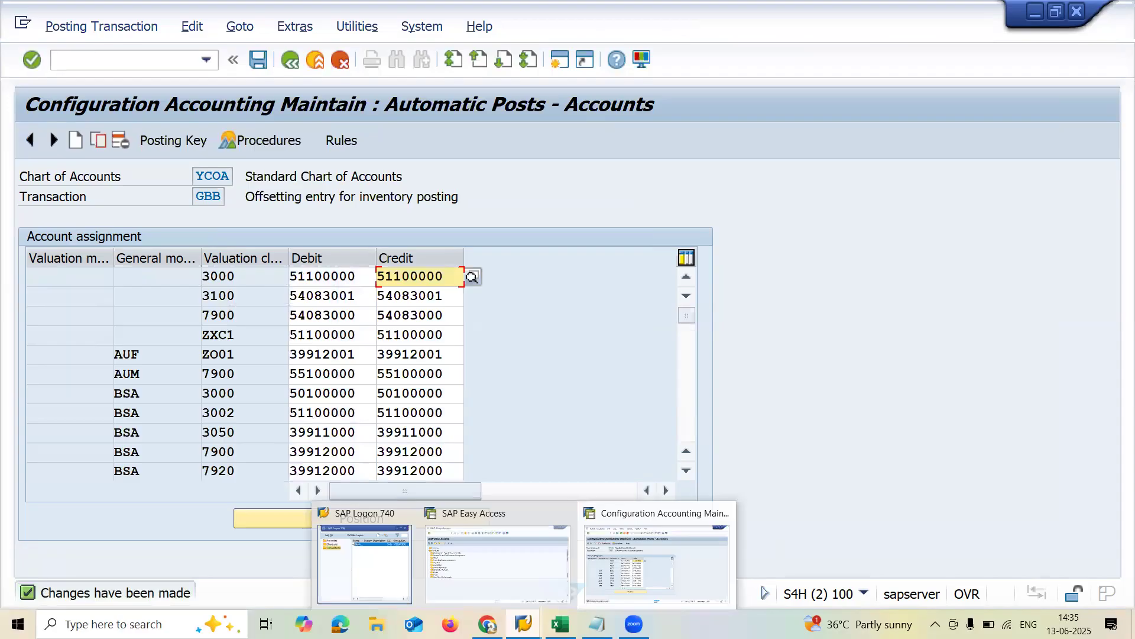
left_click(496, 561)
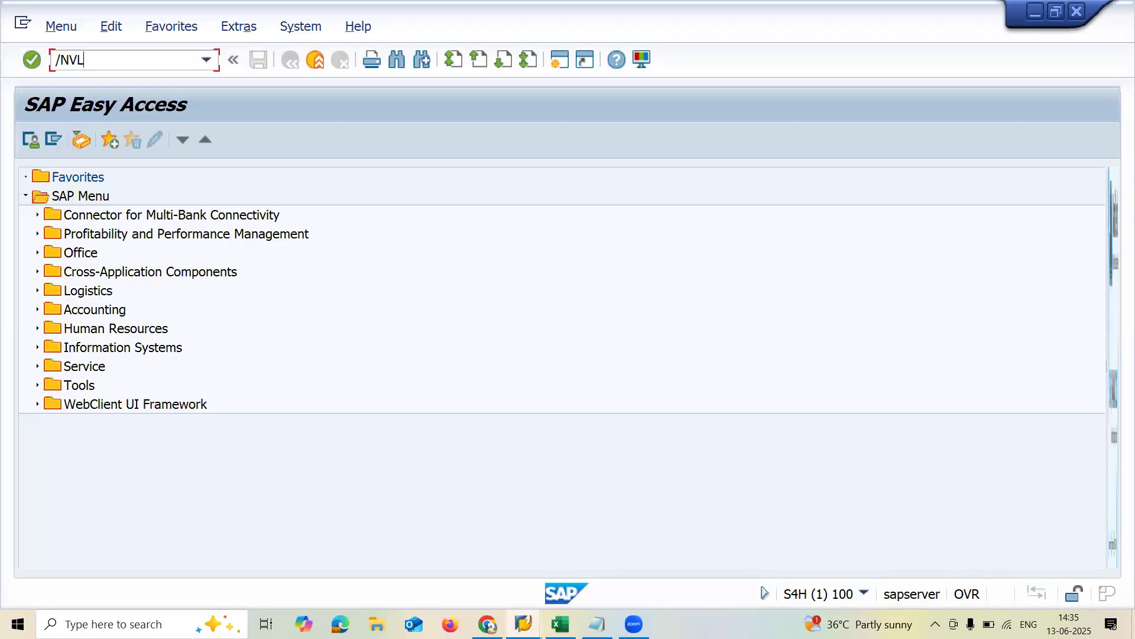
key("Return")
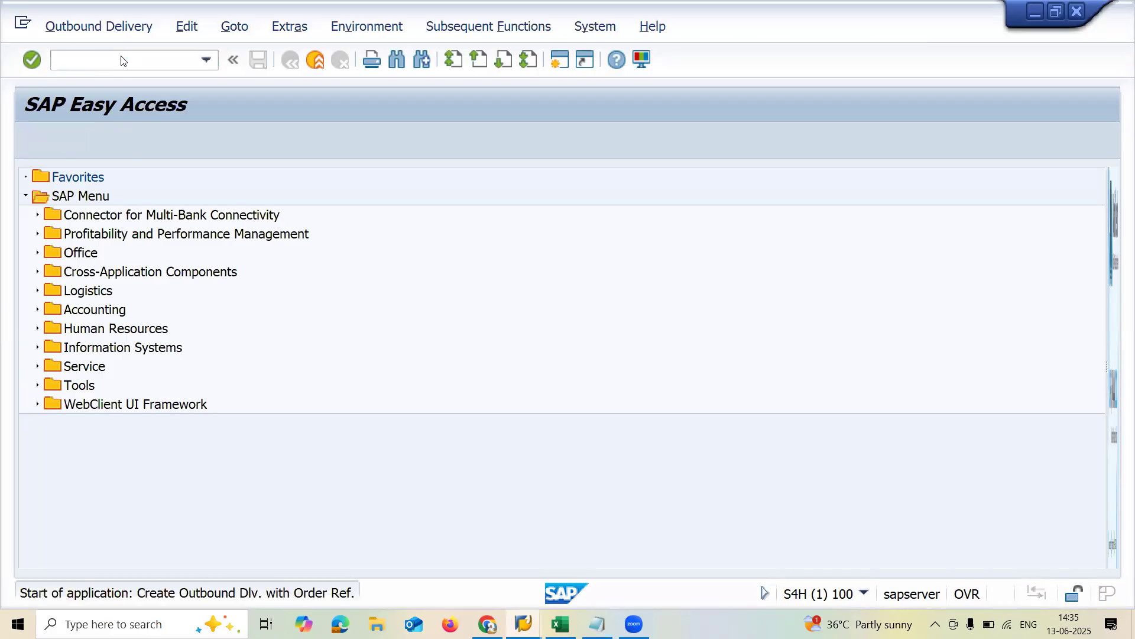
key("Return")
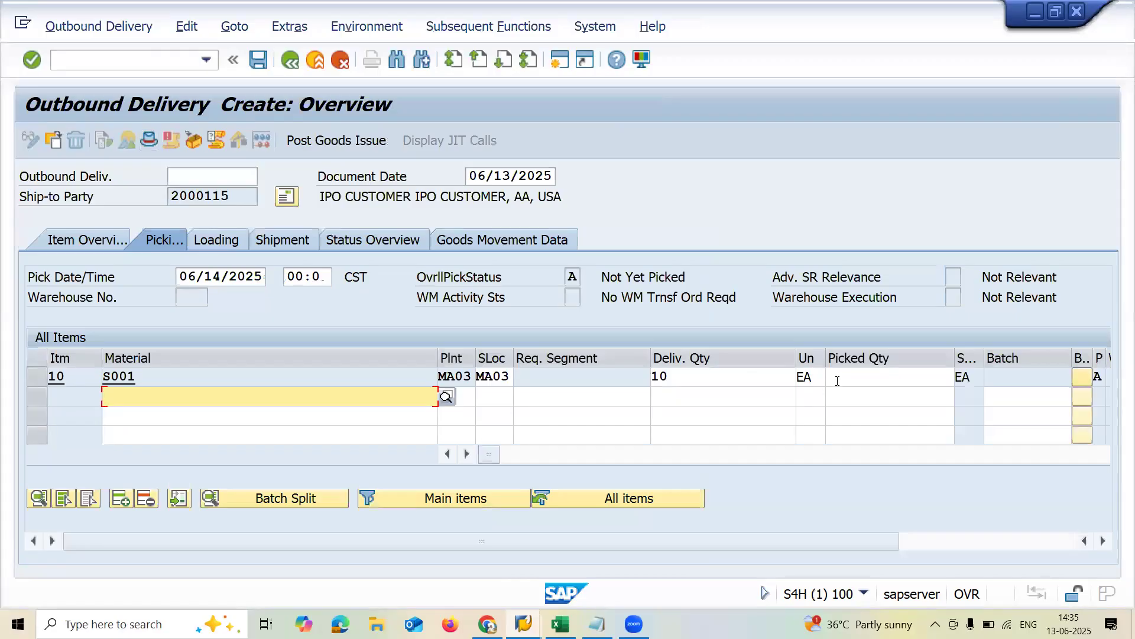
left_click(838, 379)
type("10")
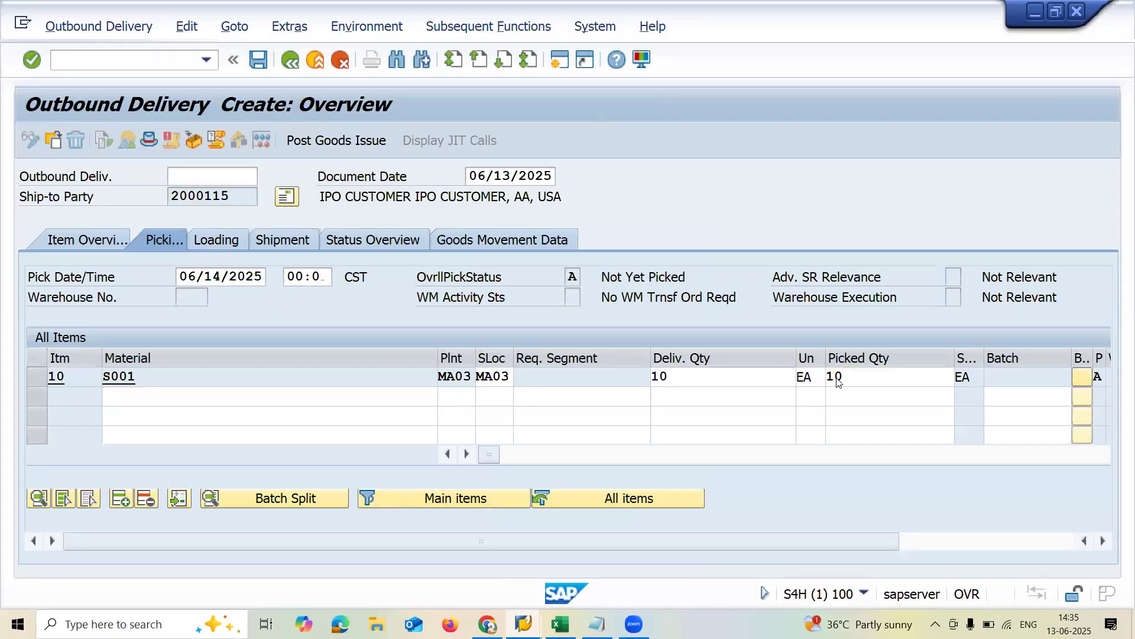
key("Return")
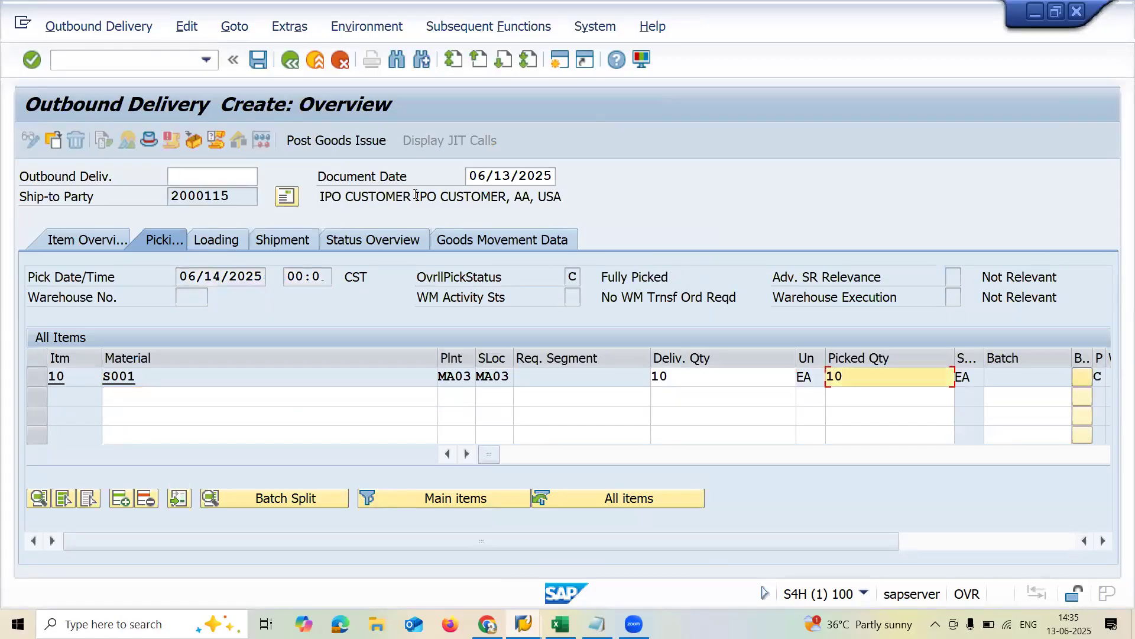
left_click(374, 147)
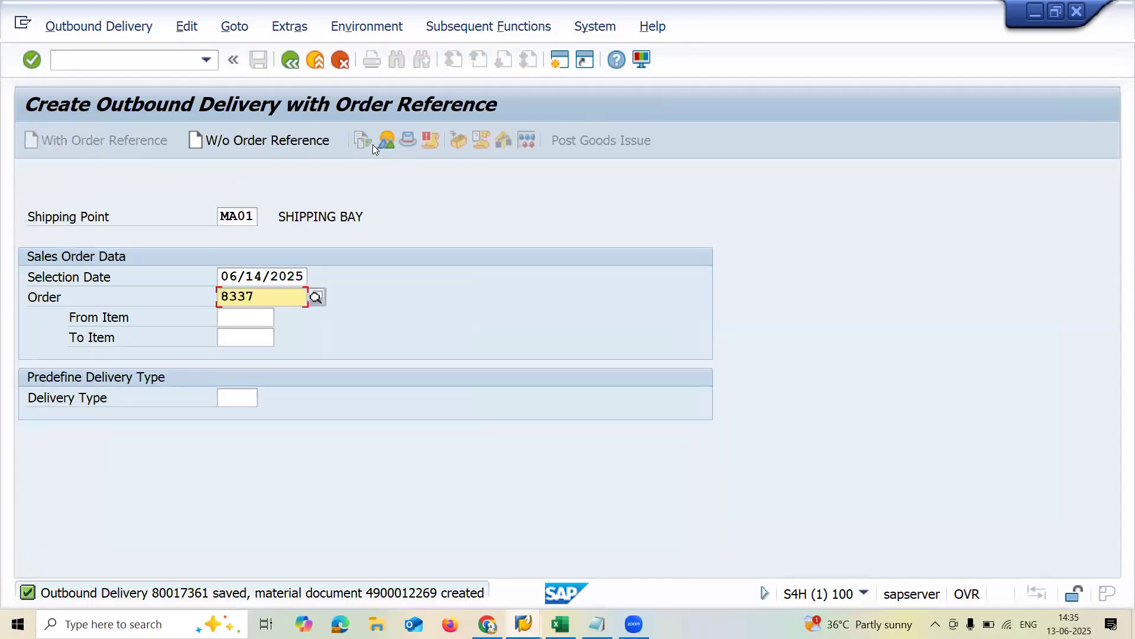
Create and save the billing document with VF01, then return to the main menu
key("F3")
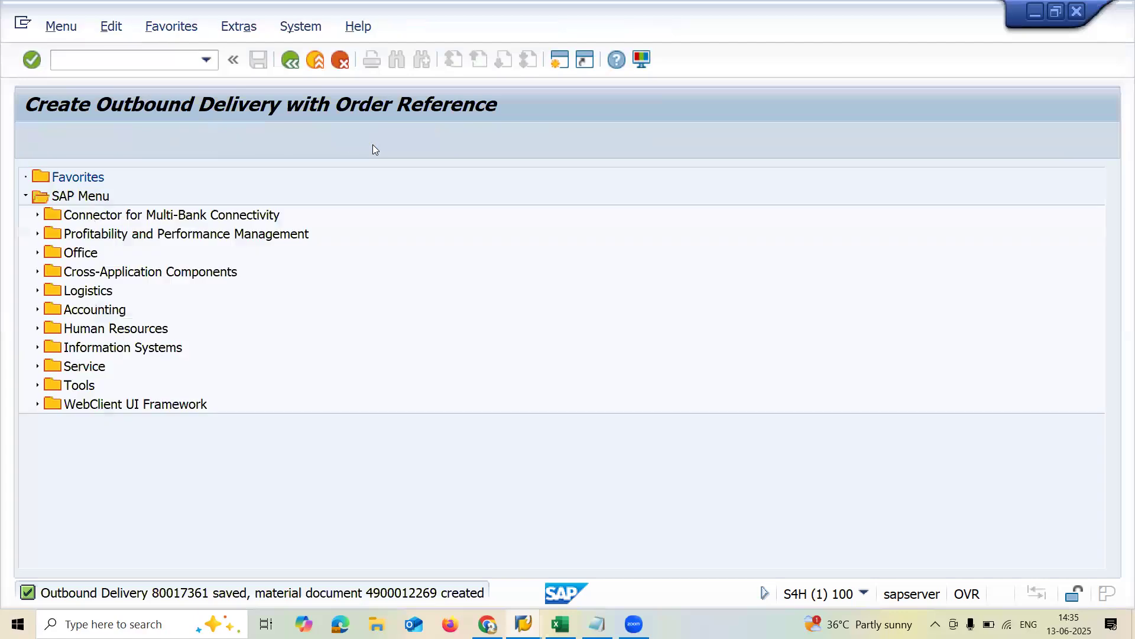
type("VF01")
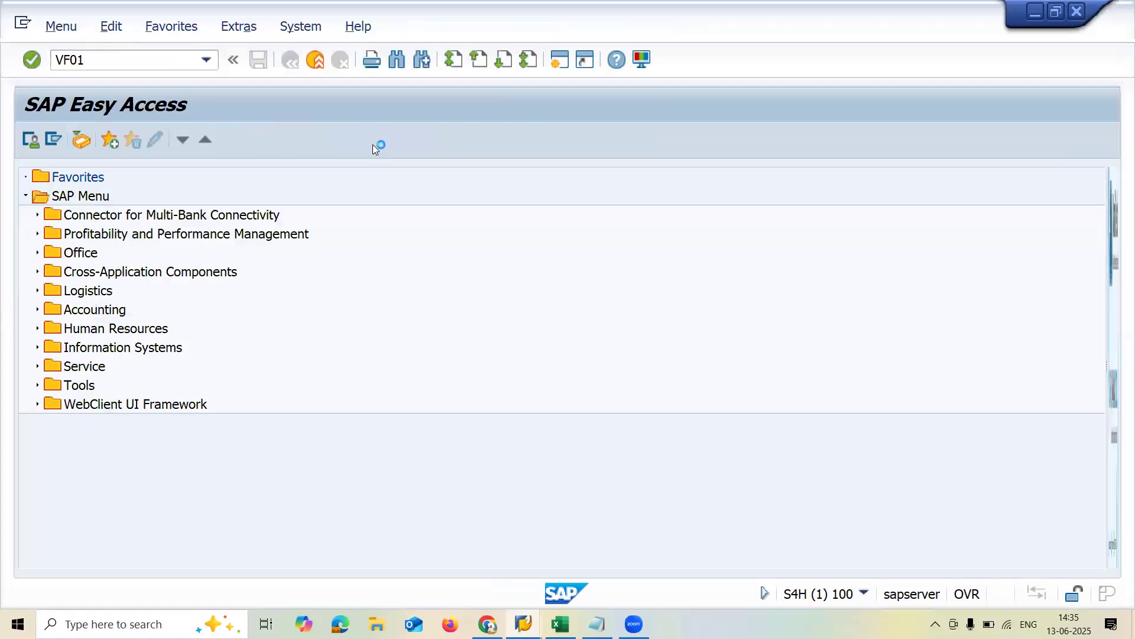
key("Return")
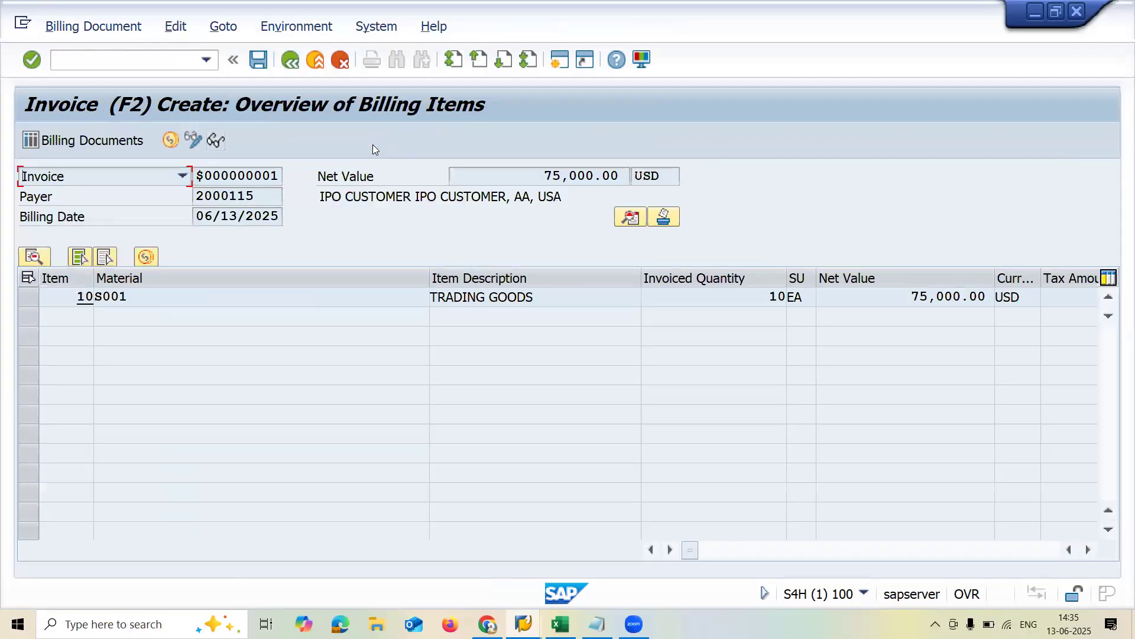
key("ctrl+s")
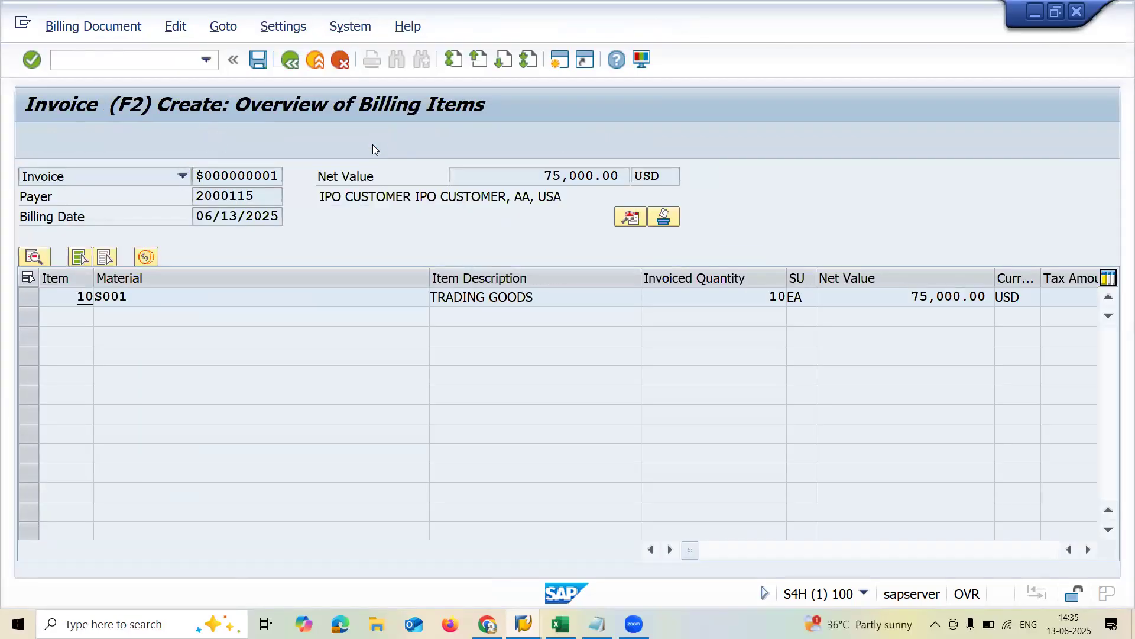
left_click(168, 62)
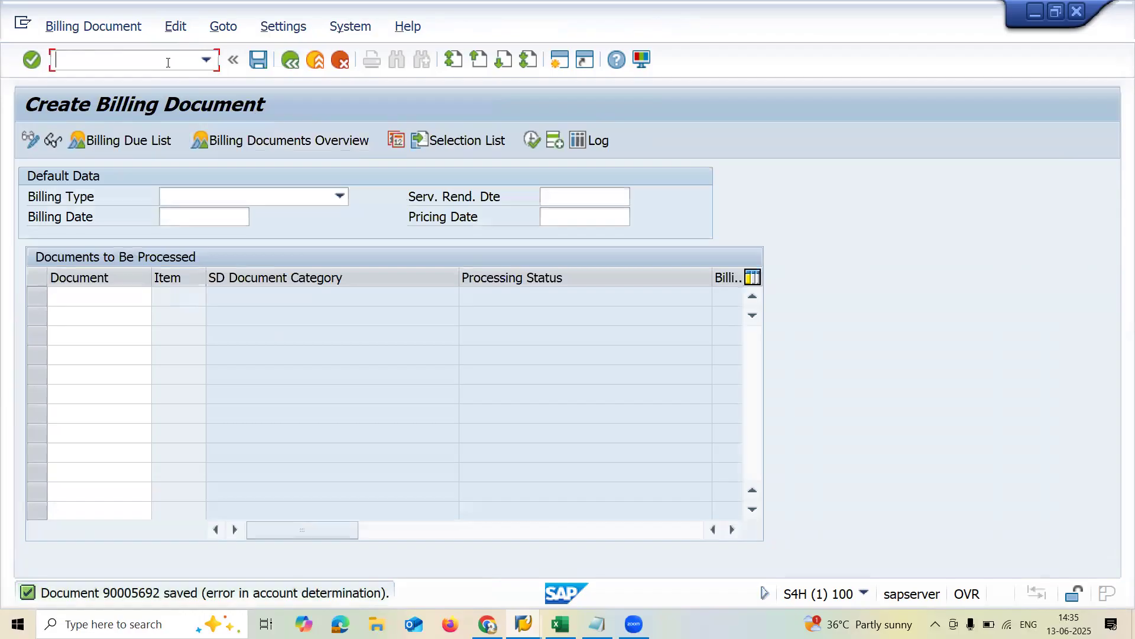
key("Return")
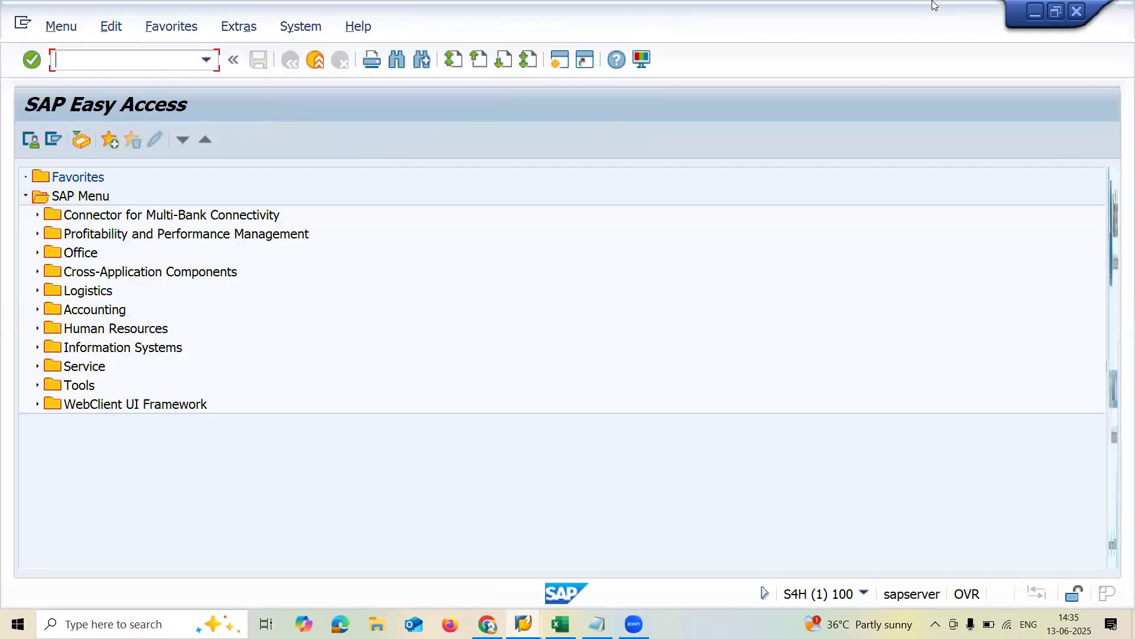
Set the Excel issue's Status cell C2 to CLOSE
left_click(560, 624)
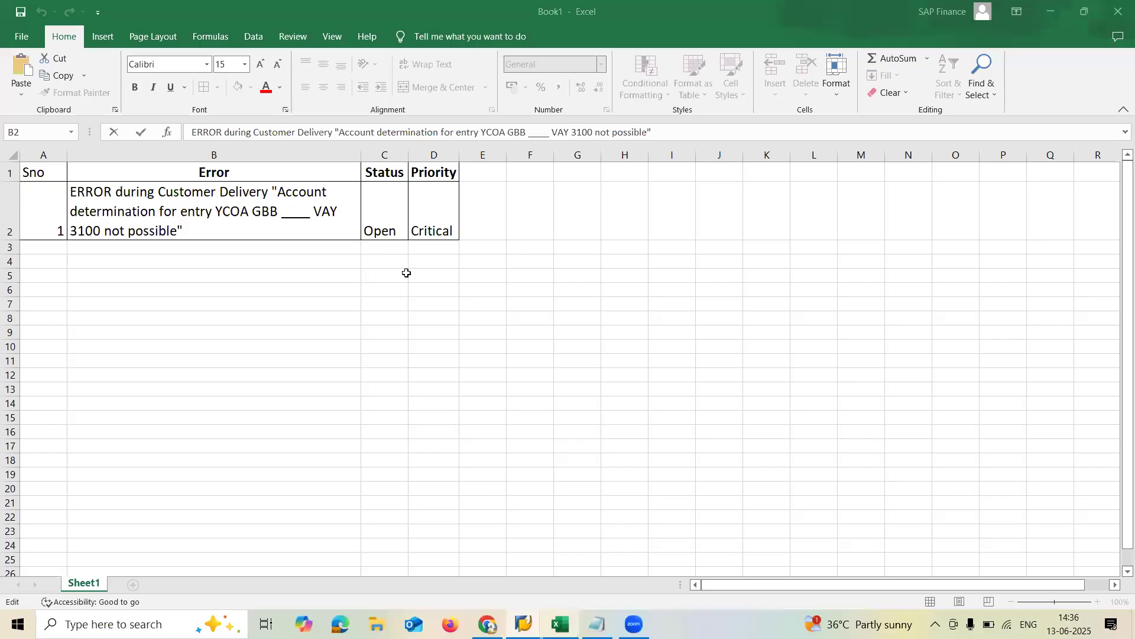
left_click(394, 230)
type("CLOSE")
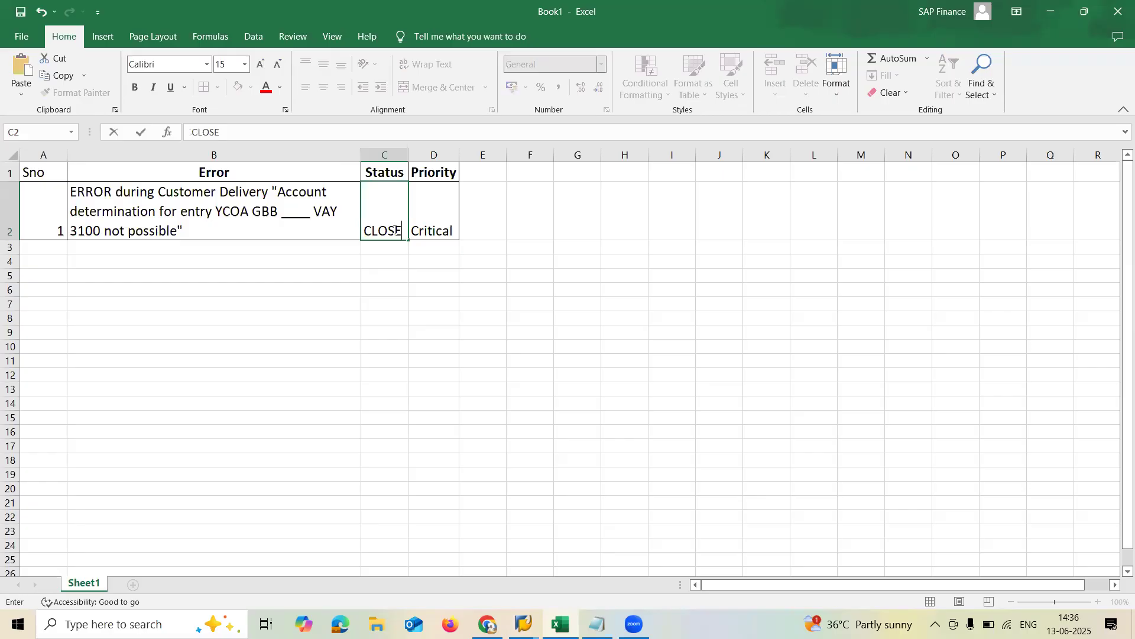
key("Return")
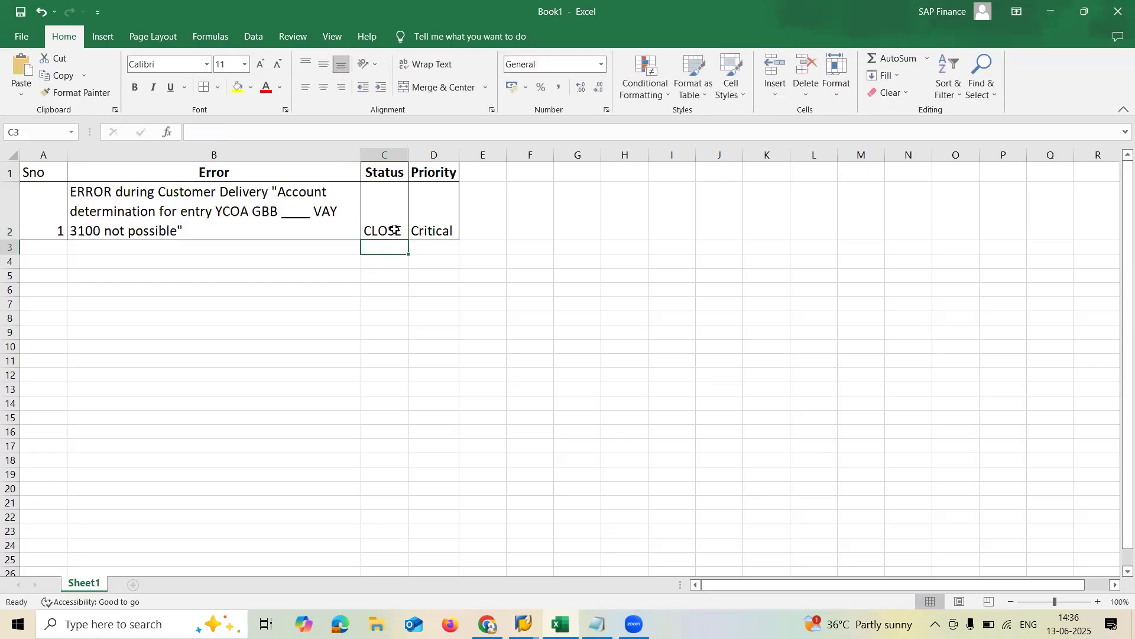